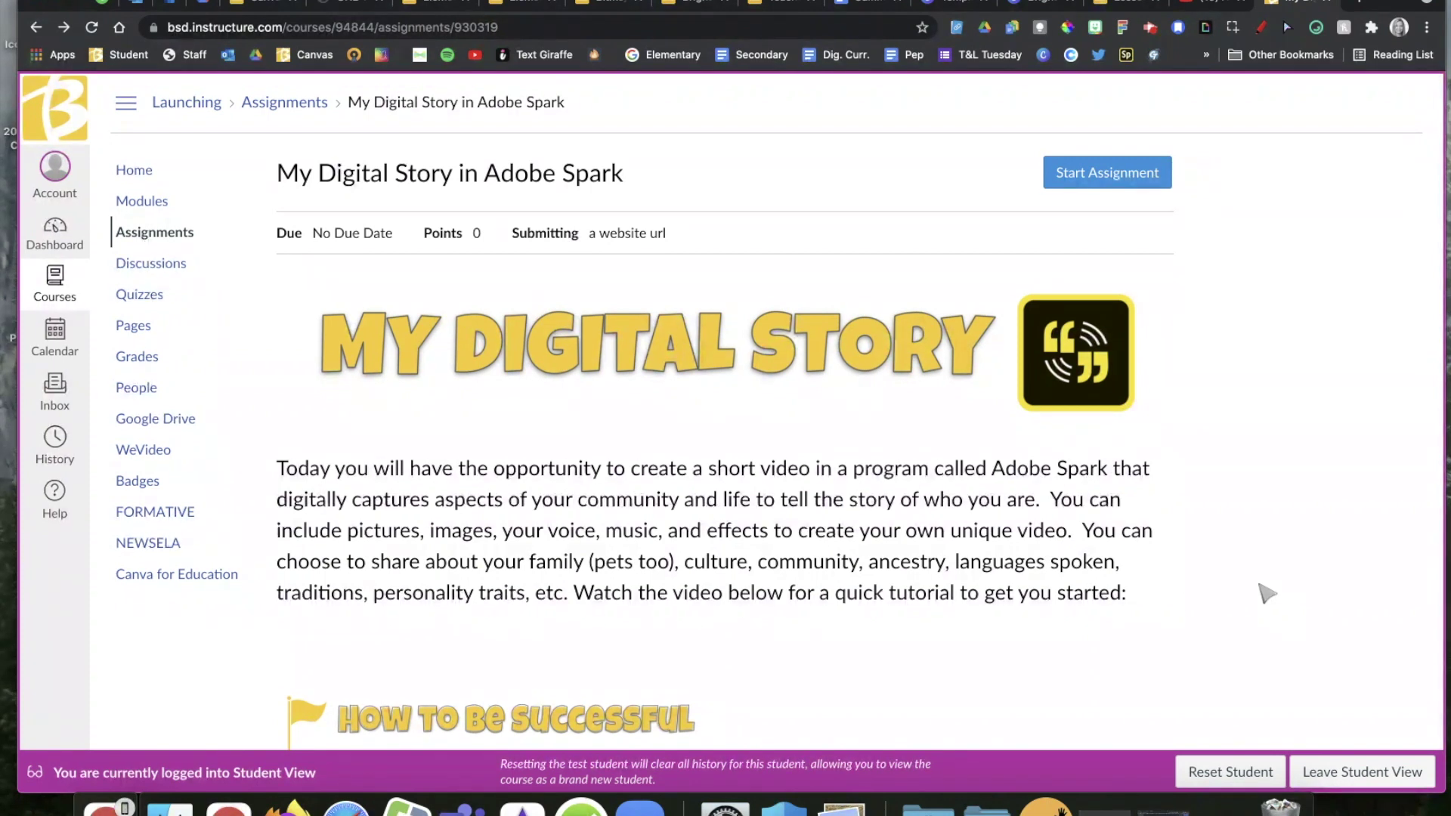
Scroll down the My Digital Story assignment to the How to be Successful list and the Adobe Spark Video button.
scroll(1267, 593, down, 6)
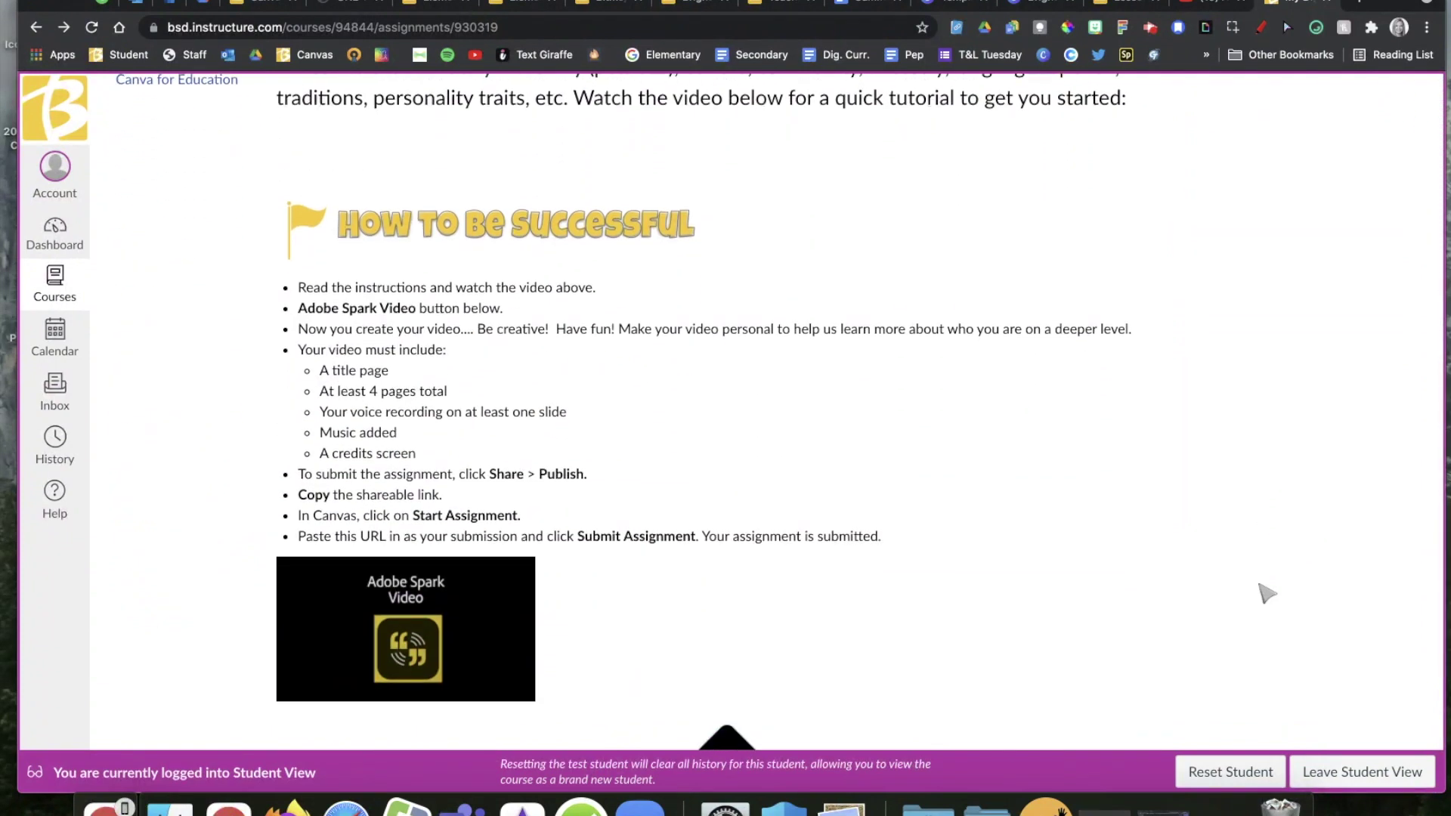
scroll(1120, 486, down, 1)
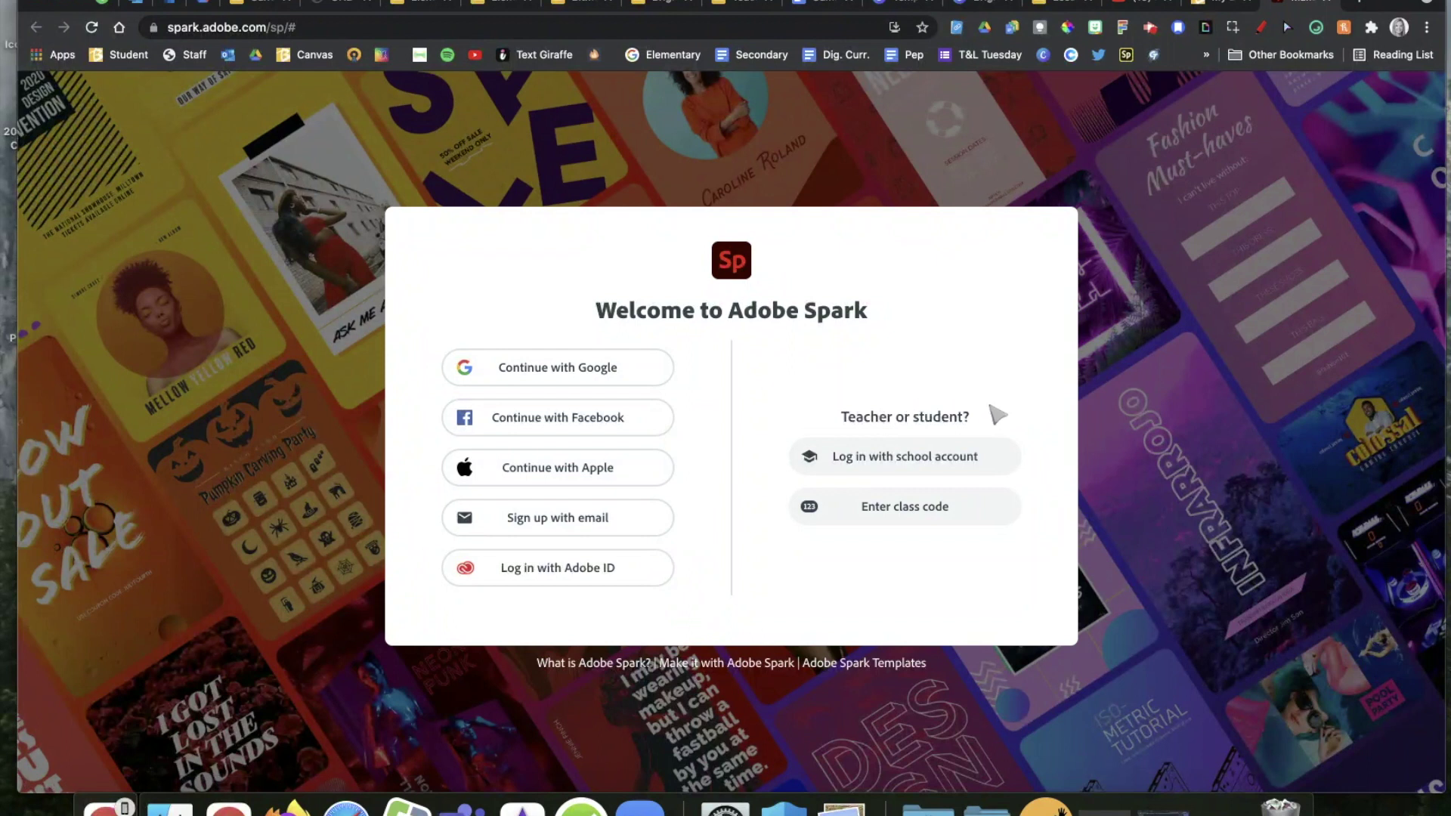
Sign in to Adobe Spark with the school Google account to reach the home page.
click(893, 469)
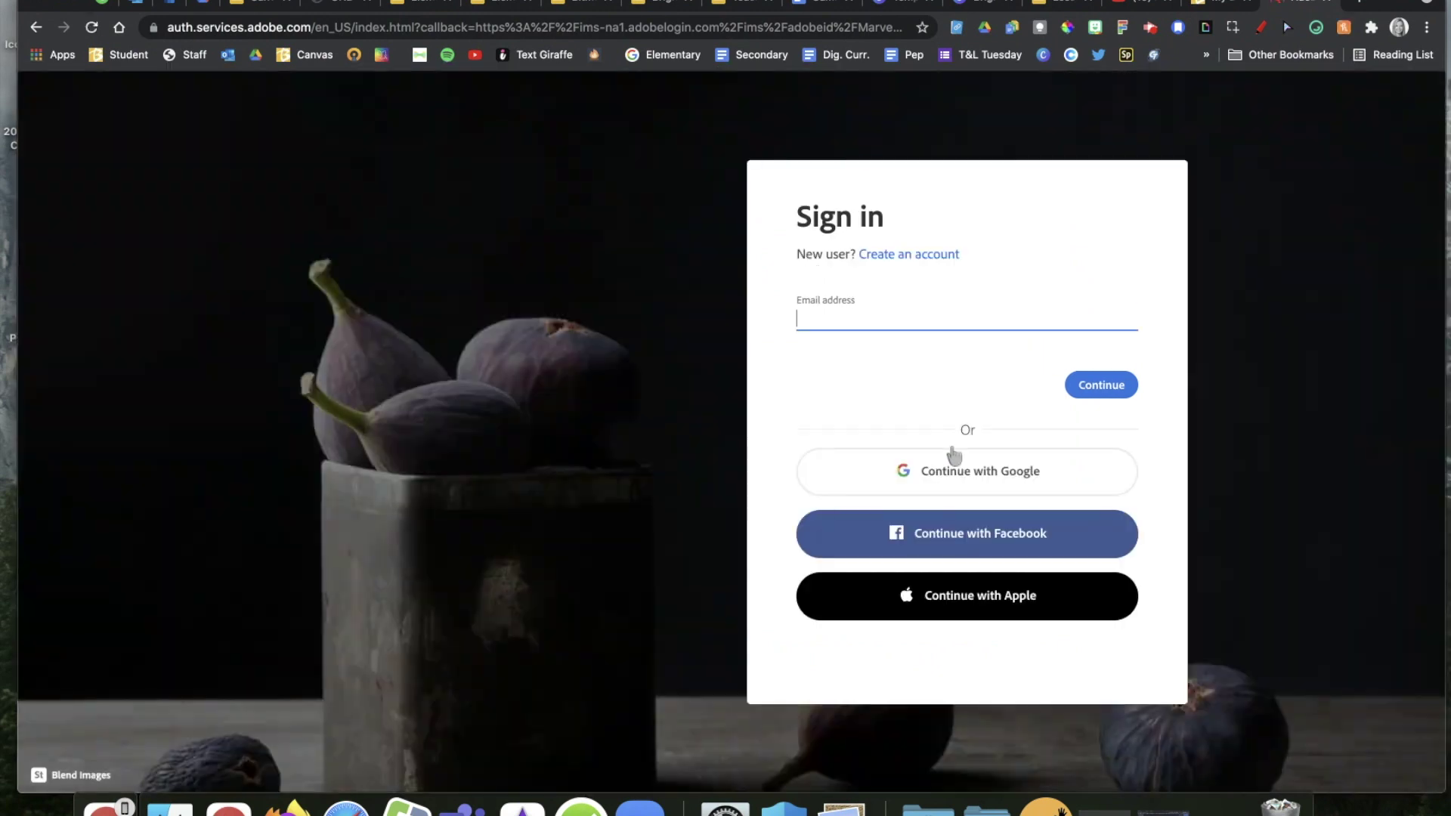
click(961, 476)
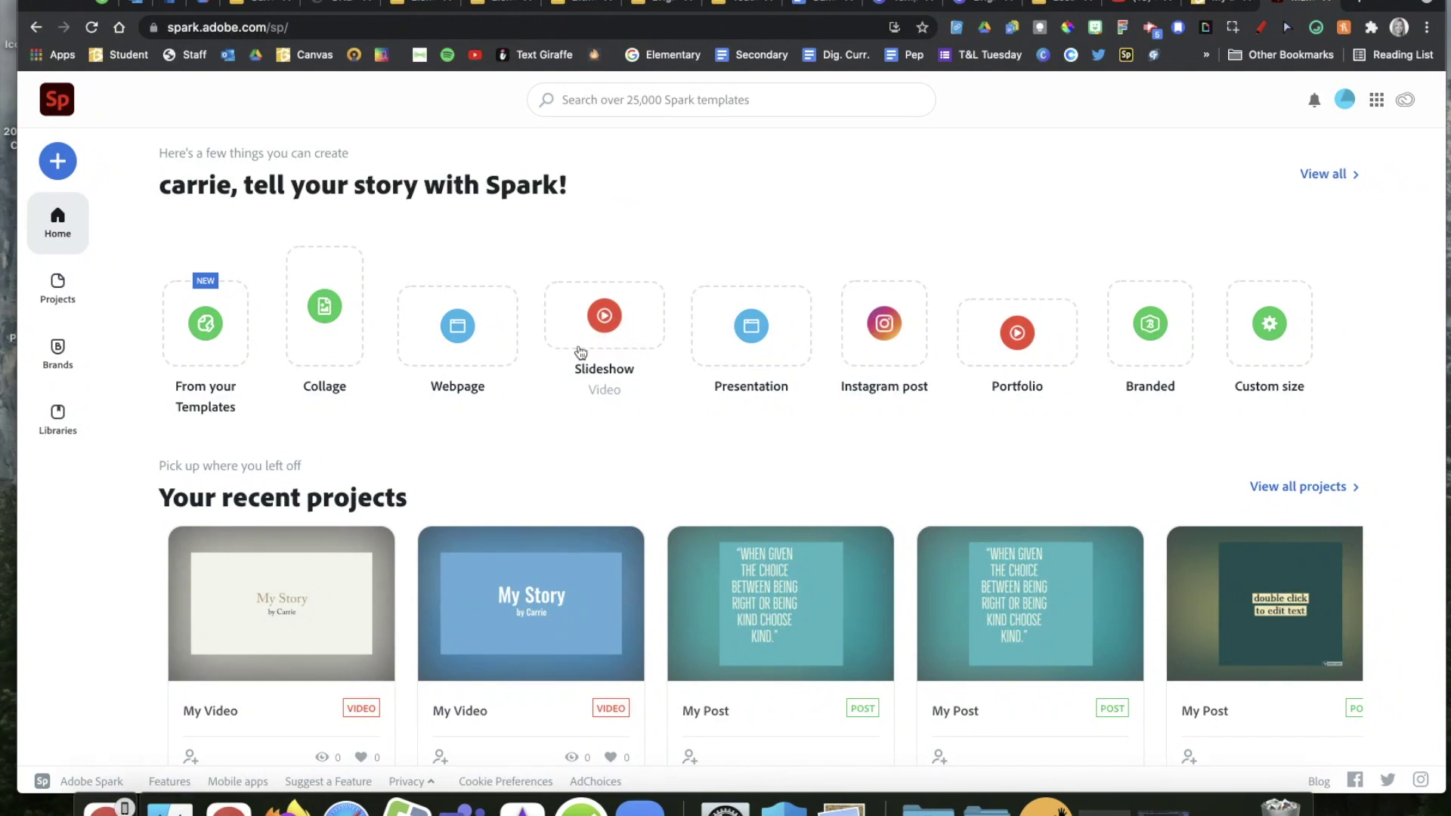
mouse_move(320, 612)
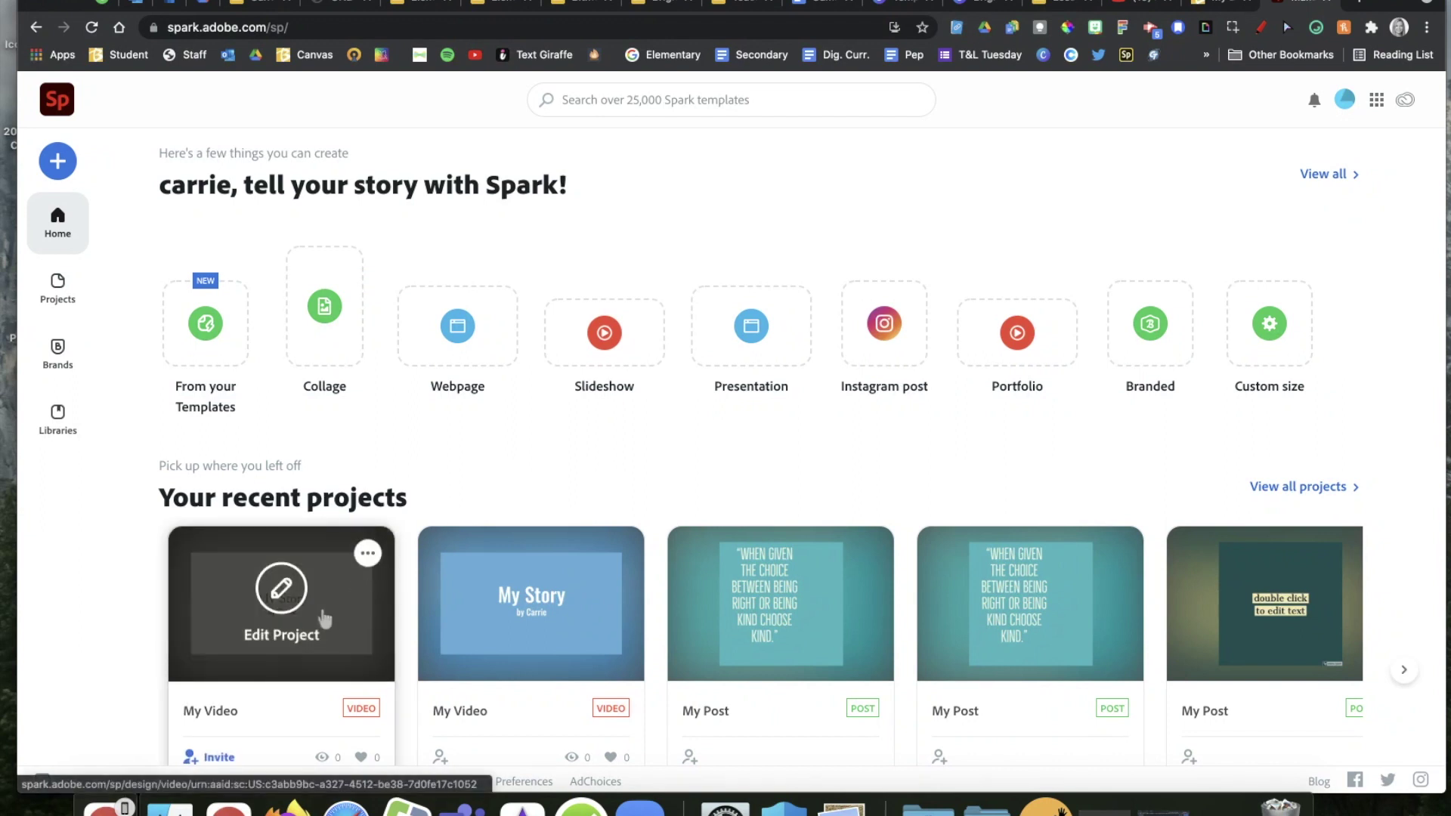
Open the first My Video project for editing and dismiss the Canvas announcement banner.
click(279, 597)
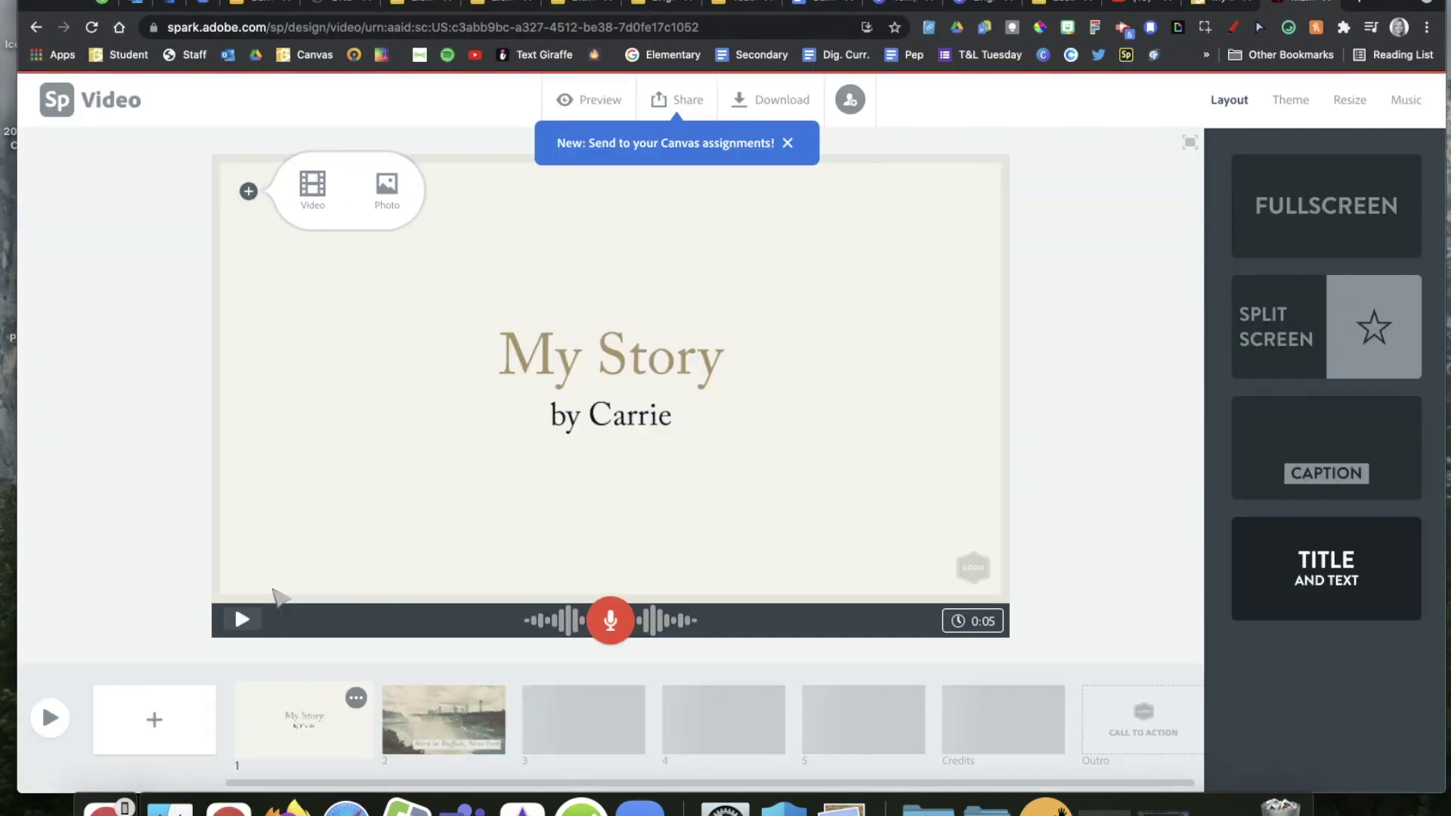
click(787, 143)
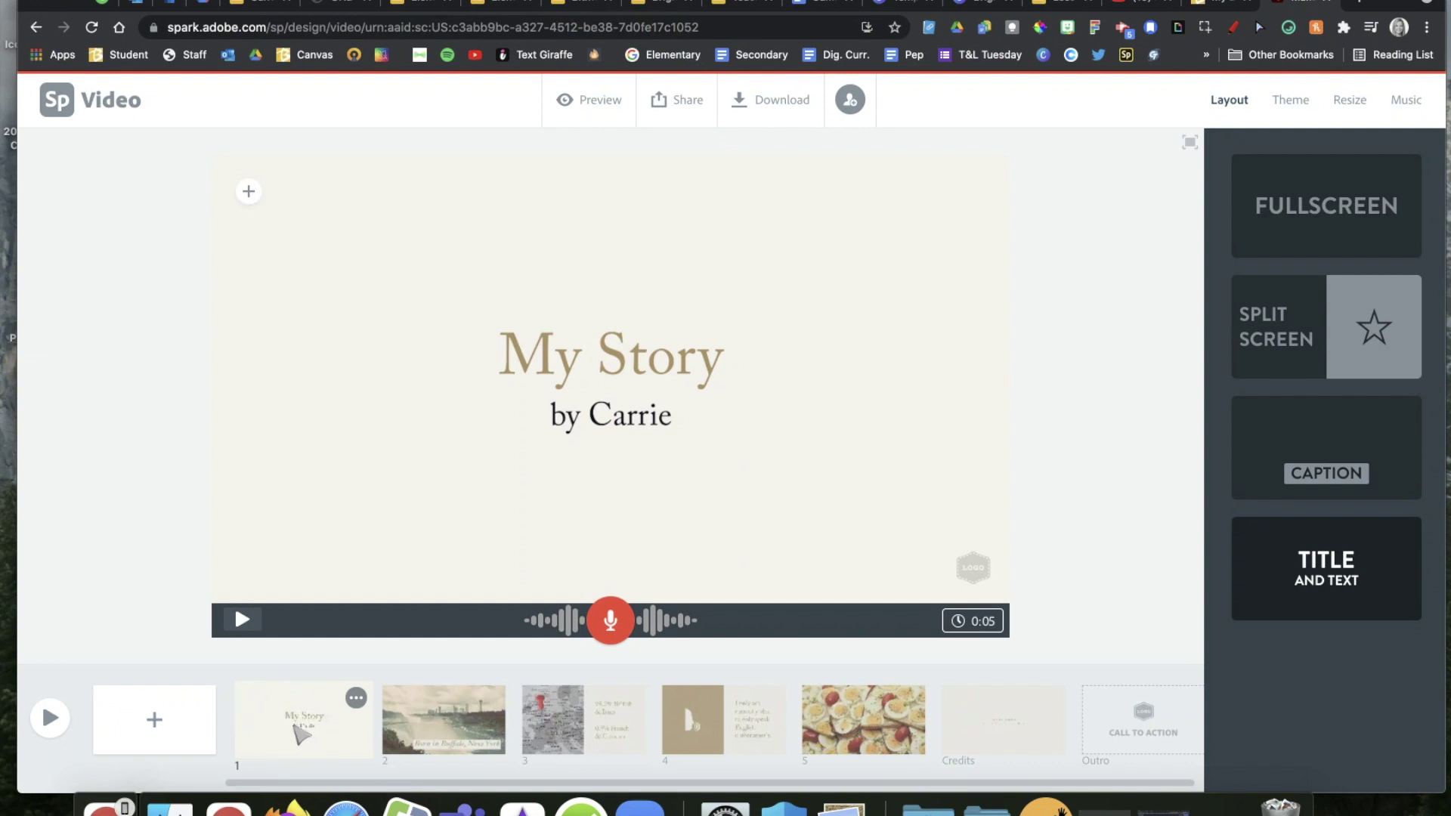
click(306, 723)
Select the 'by Carrie' subtitle and 'My Story' title text boxes on the title slide.
click(627, 419)
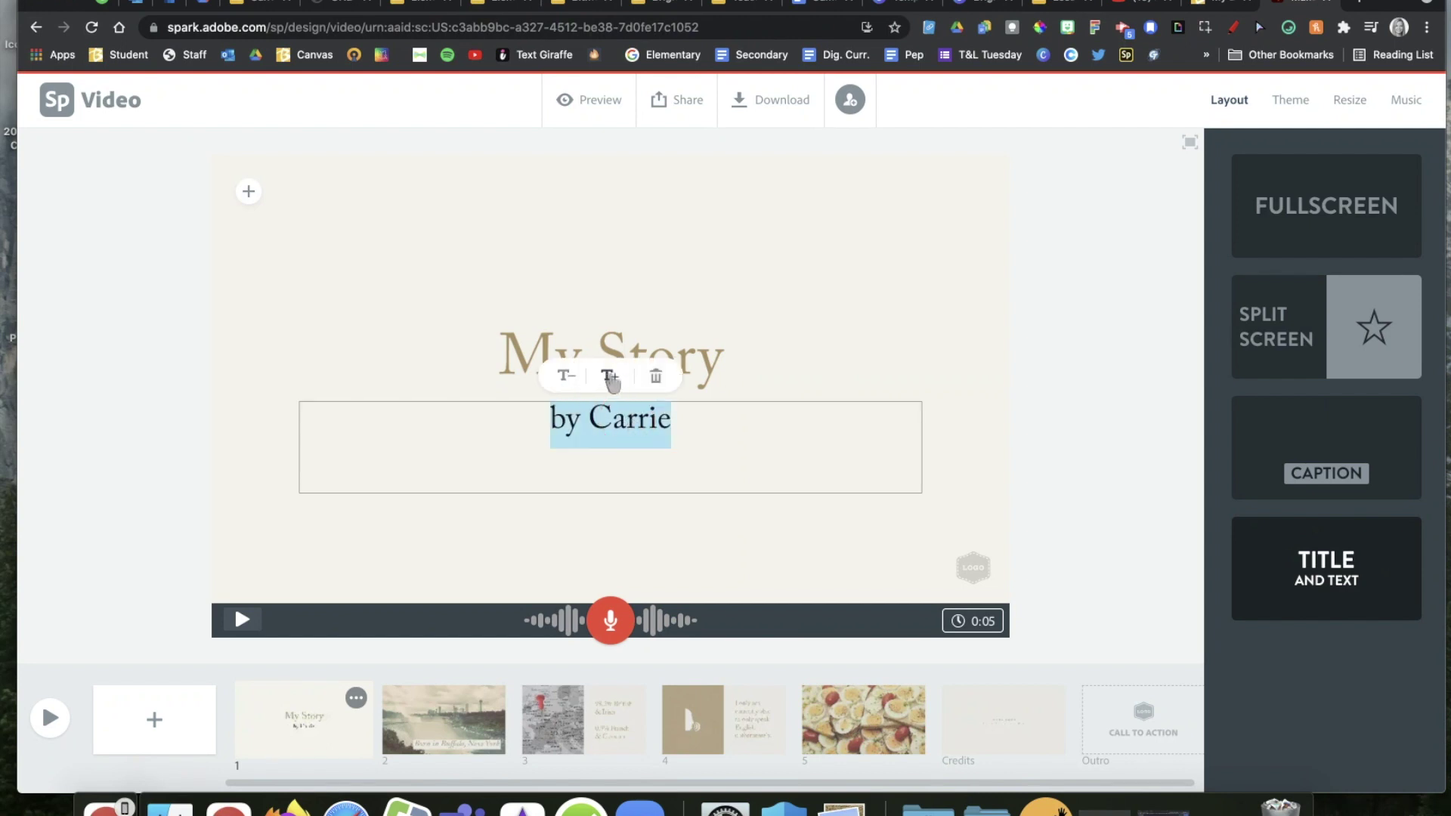
click(574, 359)
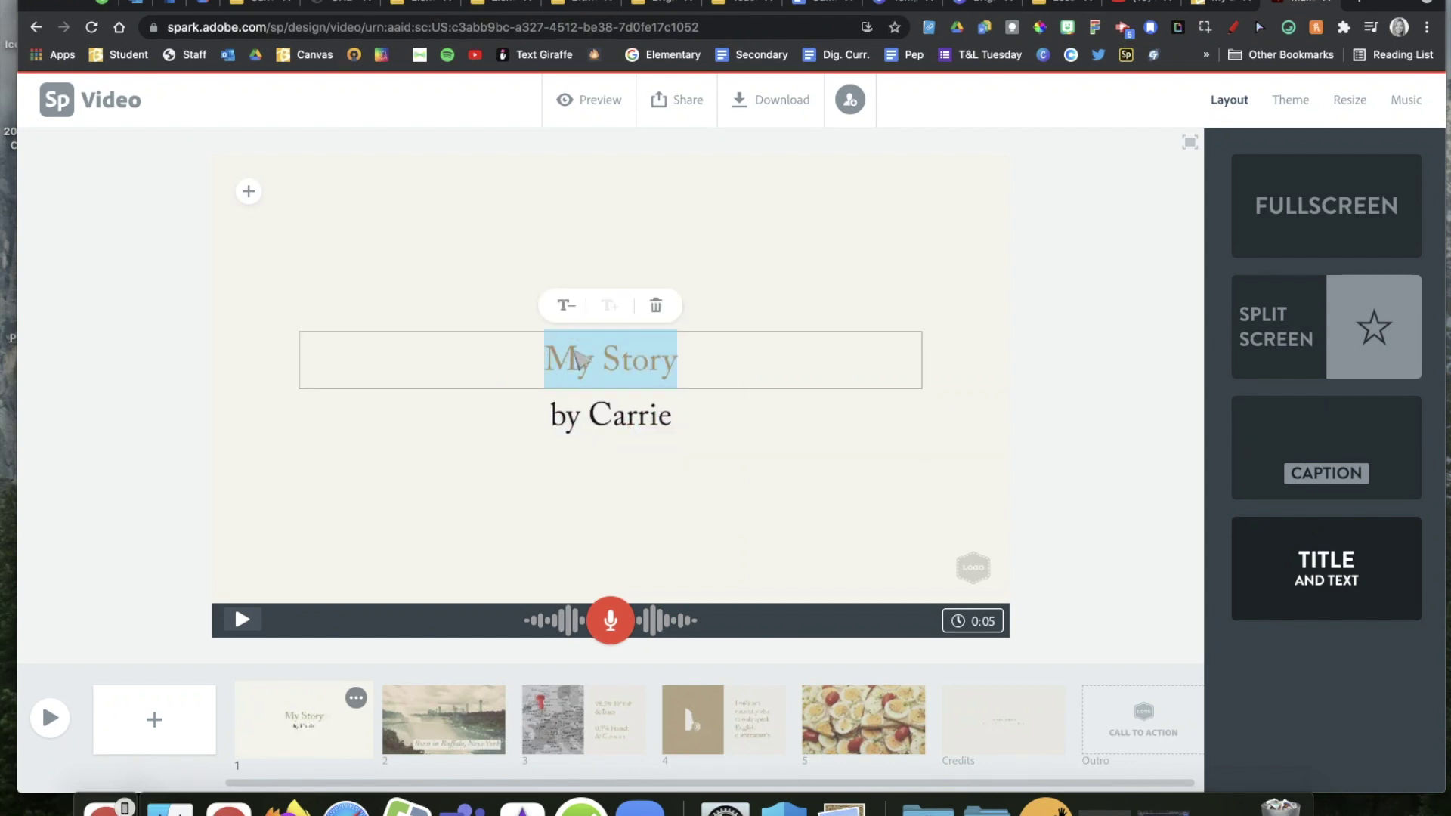
click(741, 426)
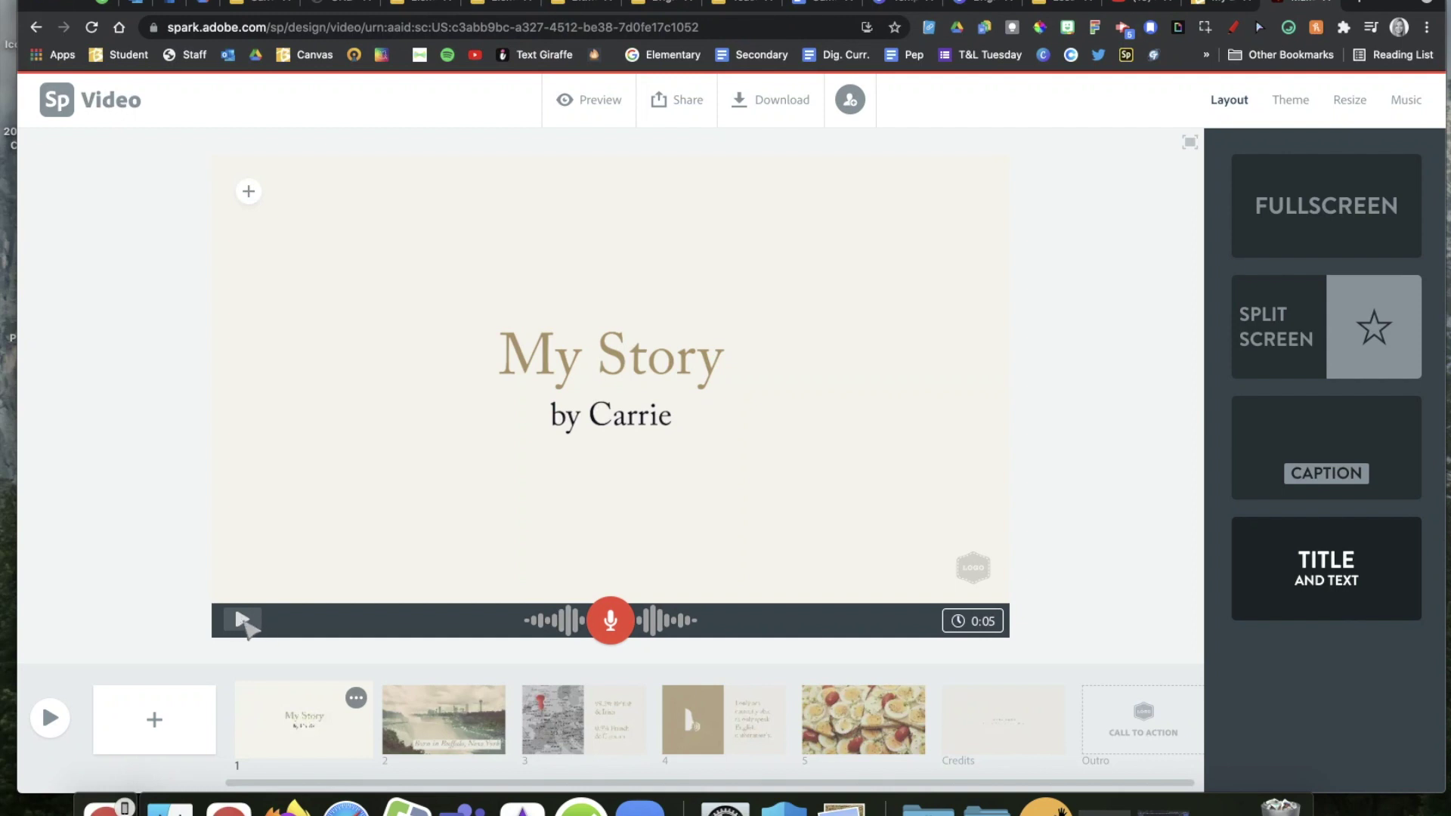
click(242, 621)
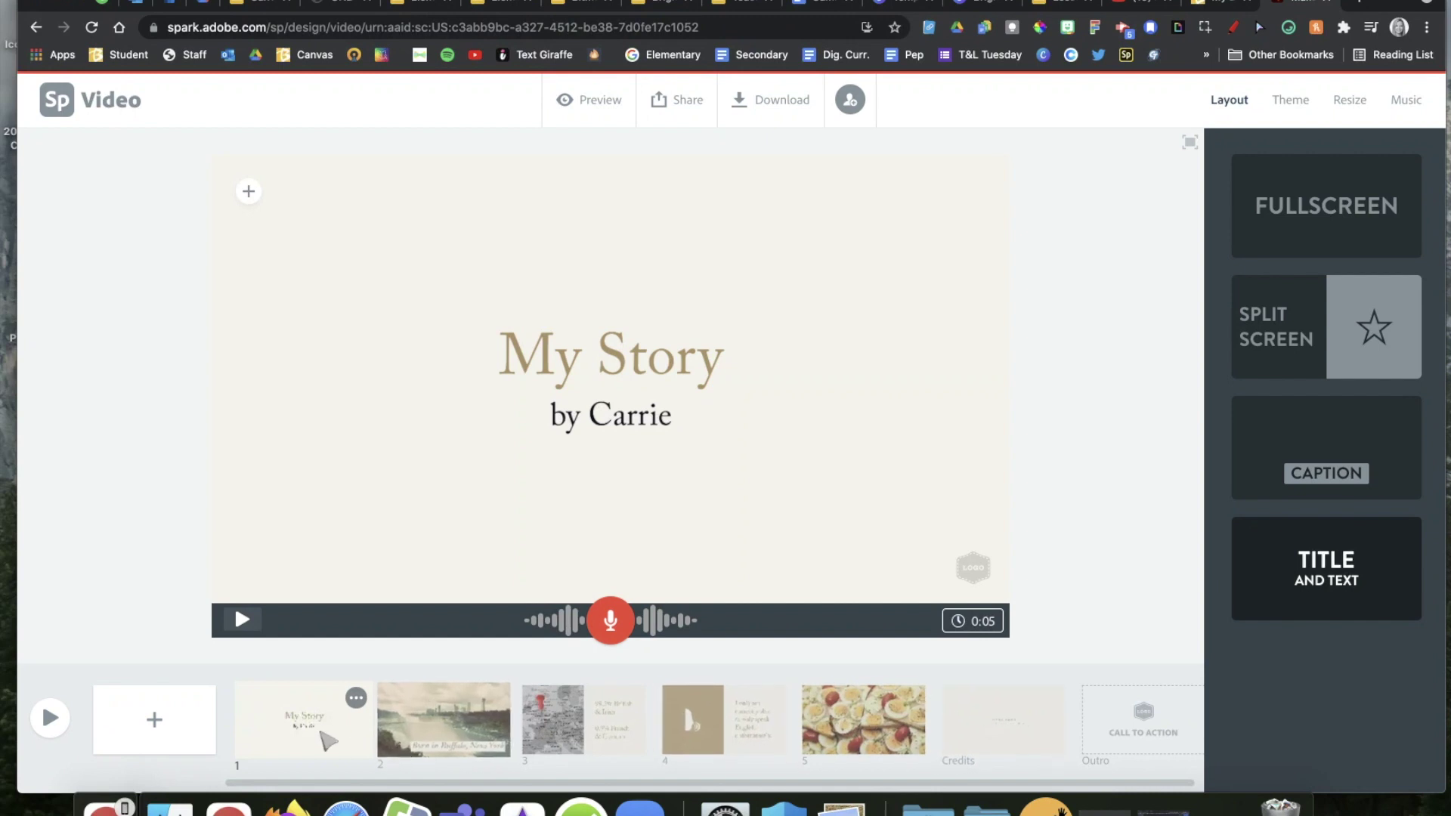
click(433, 727)
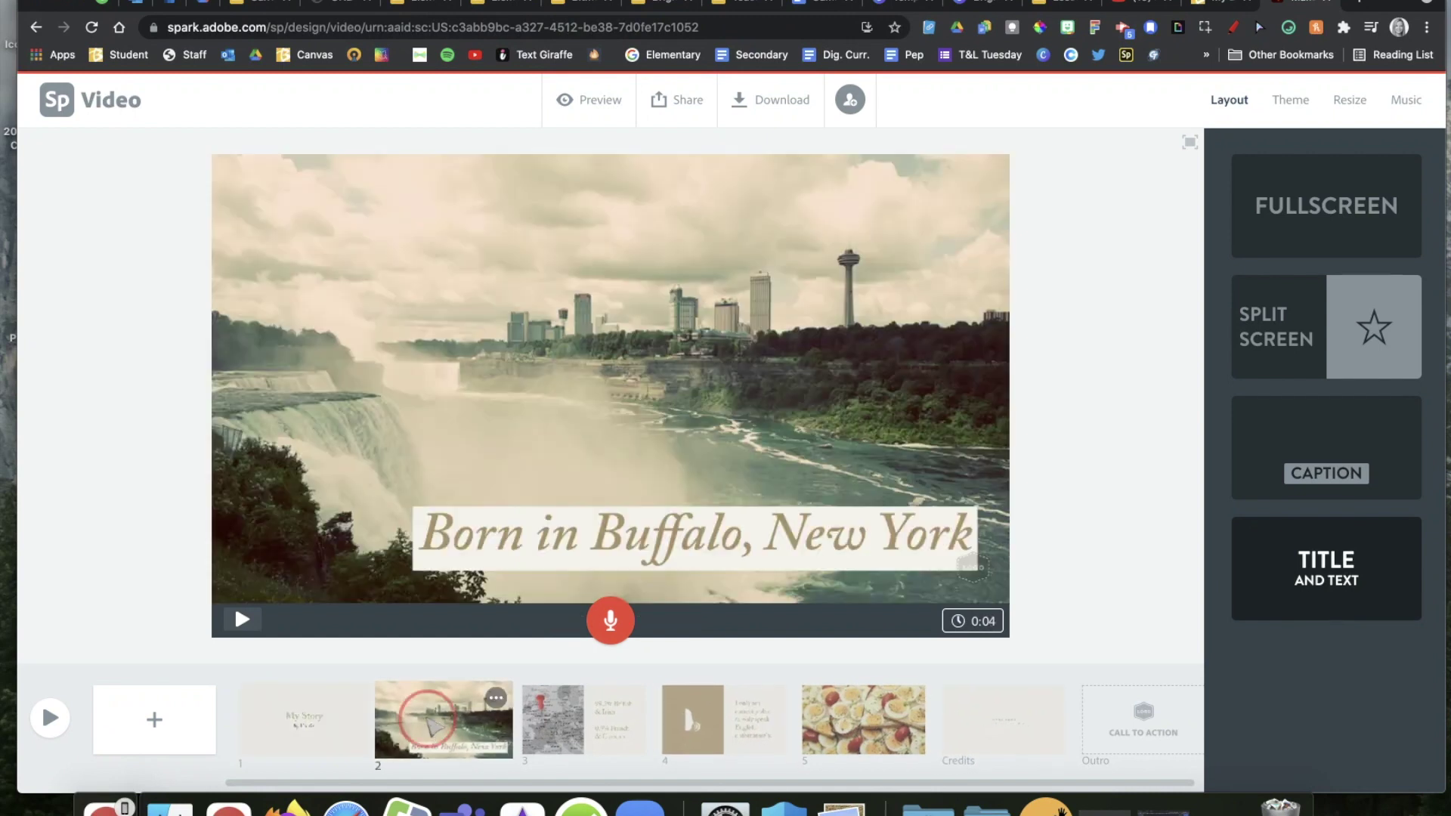
click(570, 722)
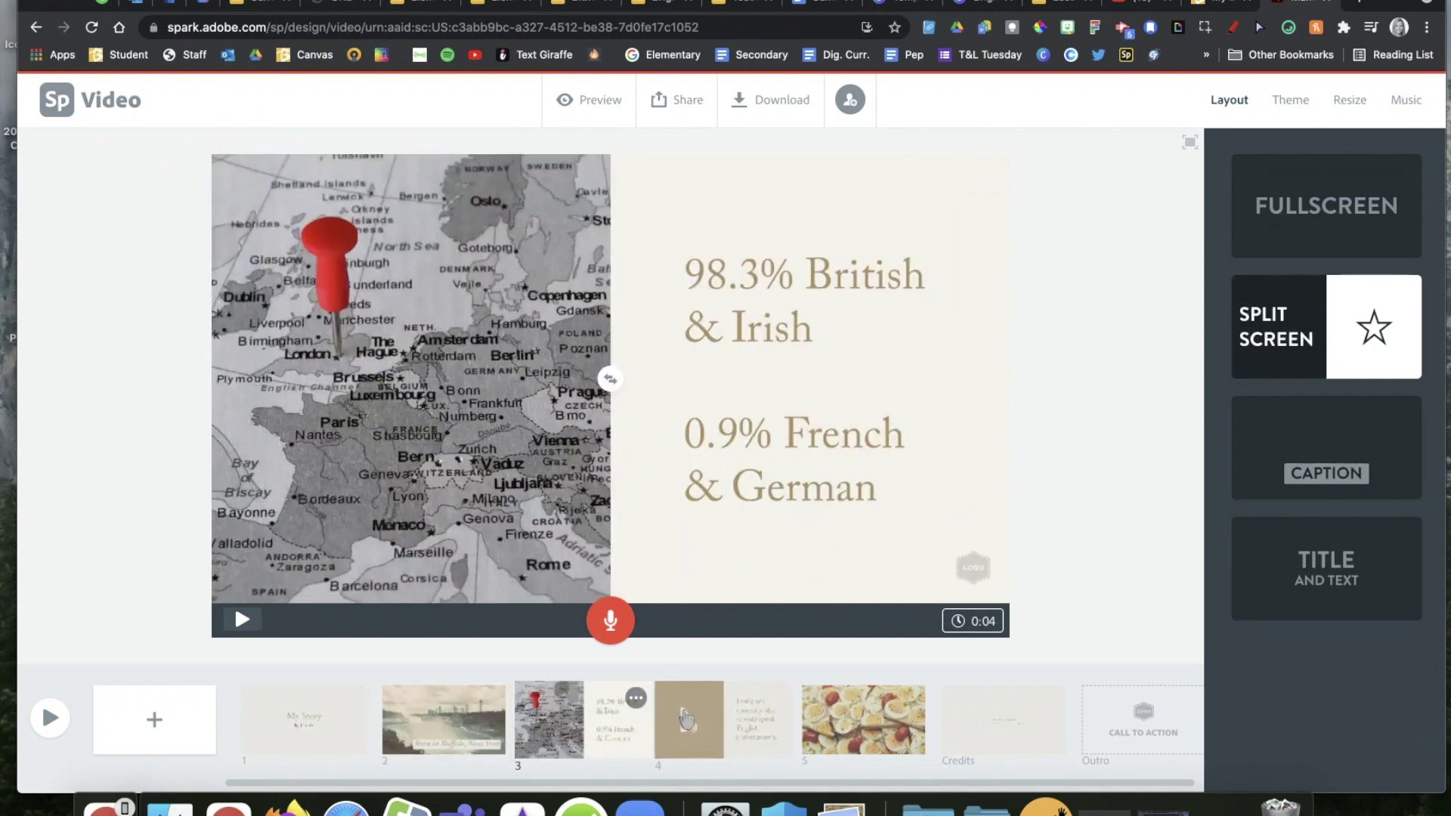
click(686, 719)
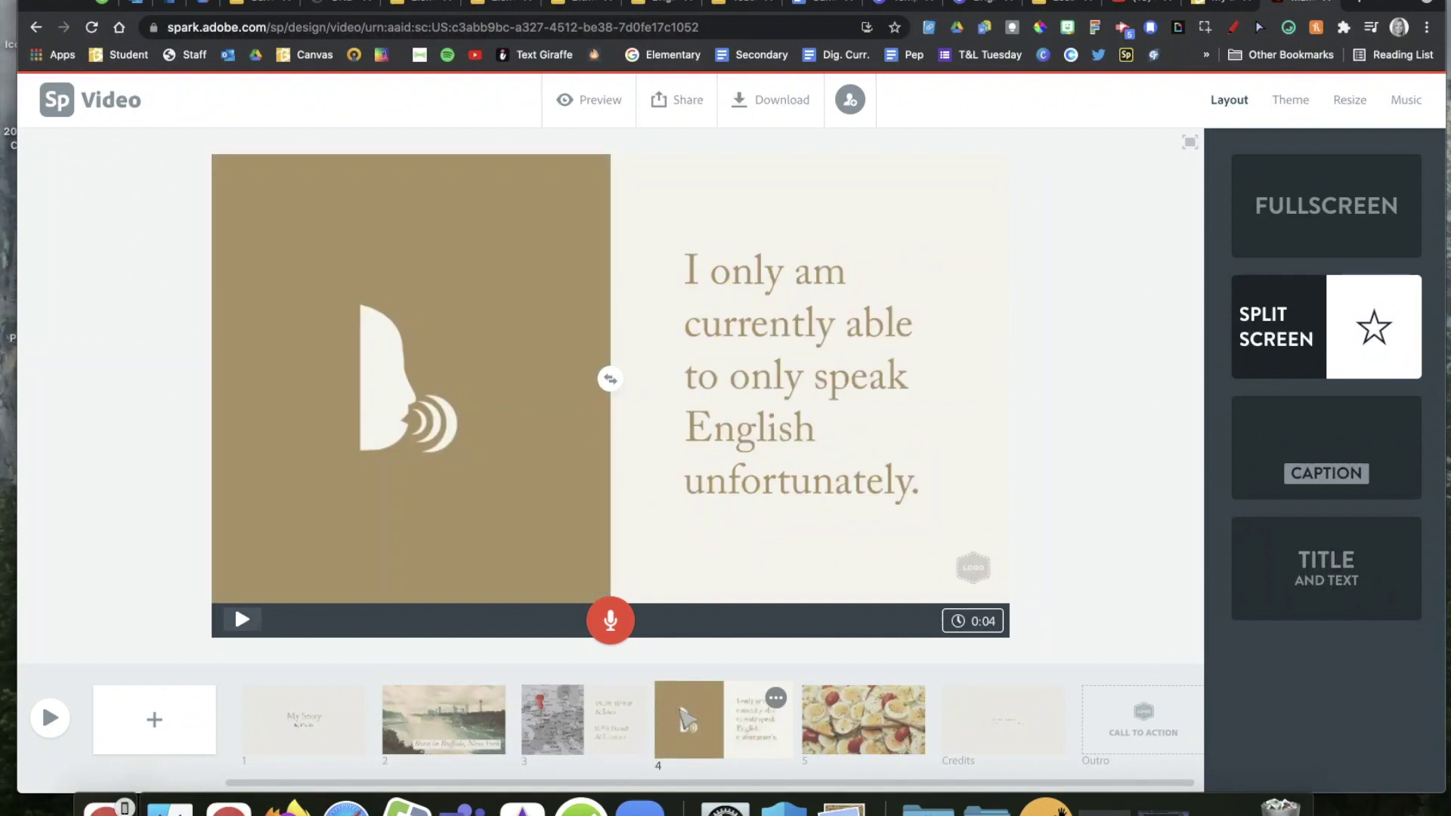
click(850, 723)
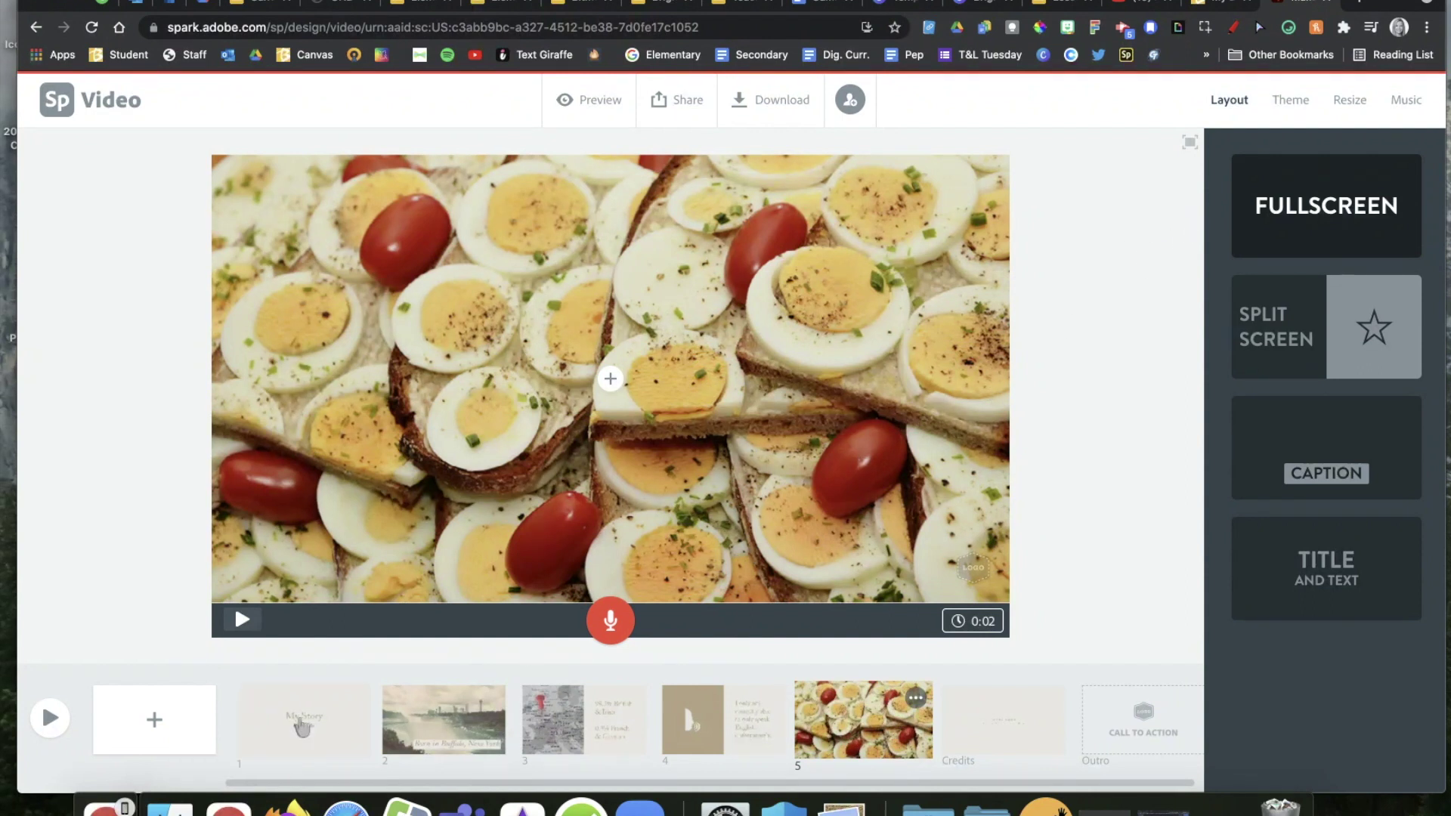
click(303, 725)
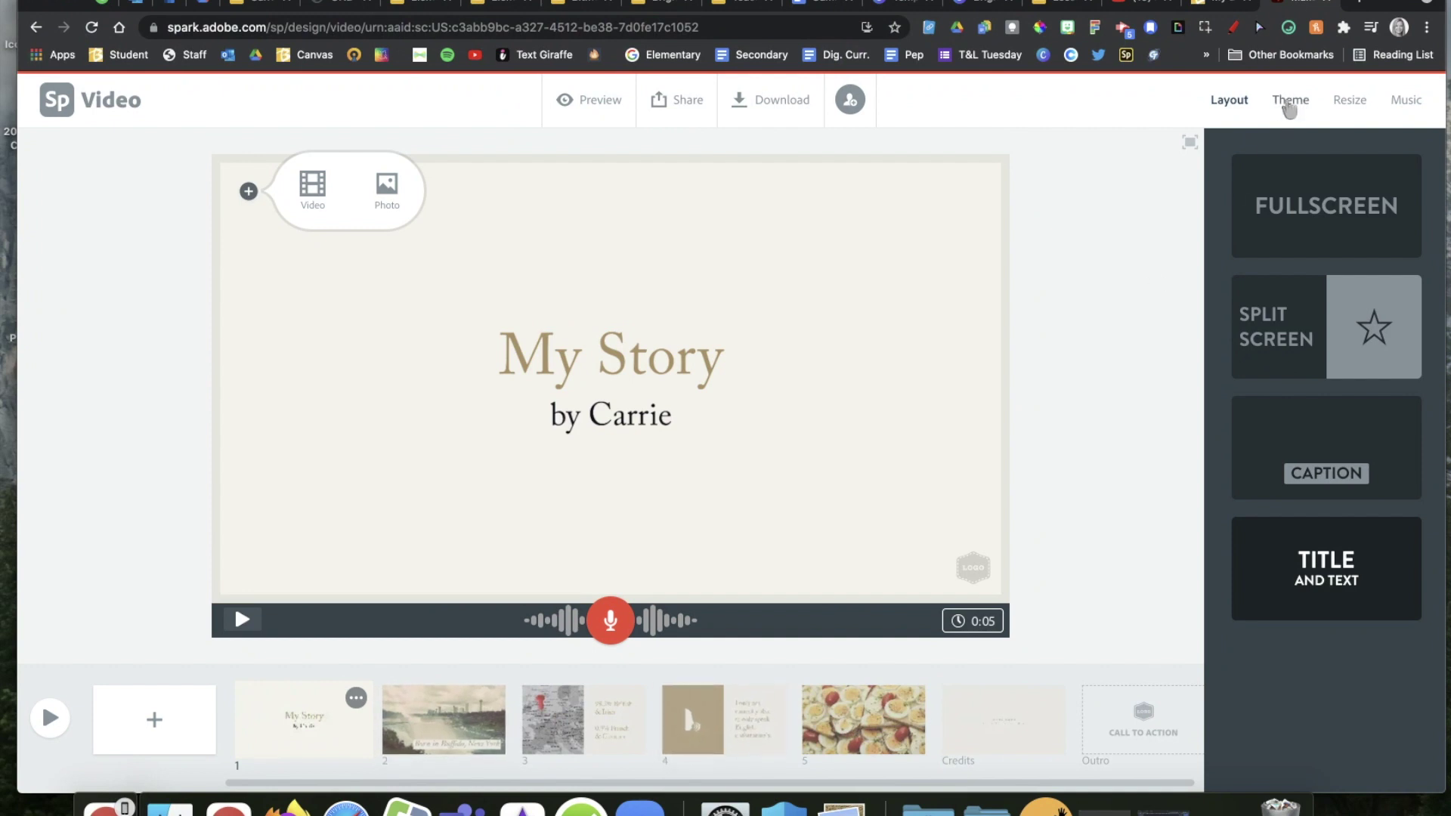
Apply the Mega theme with its dark green colour variant.
click(1289, 106)
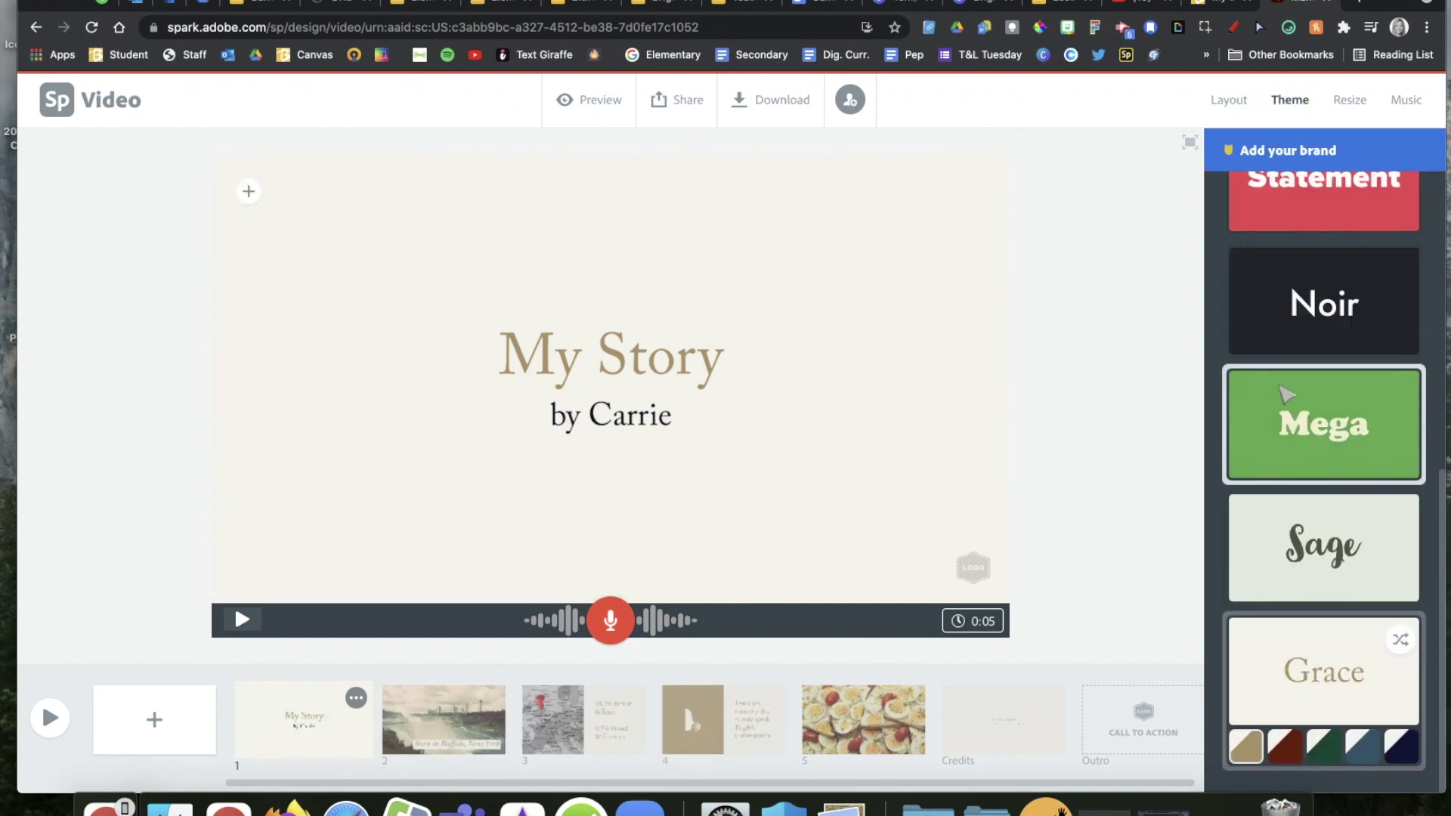
scroll(1287, 392, up, 1)
scroll(1288, 377, up, 1)
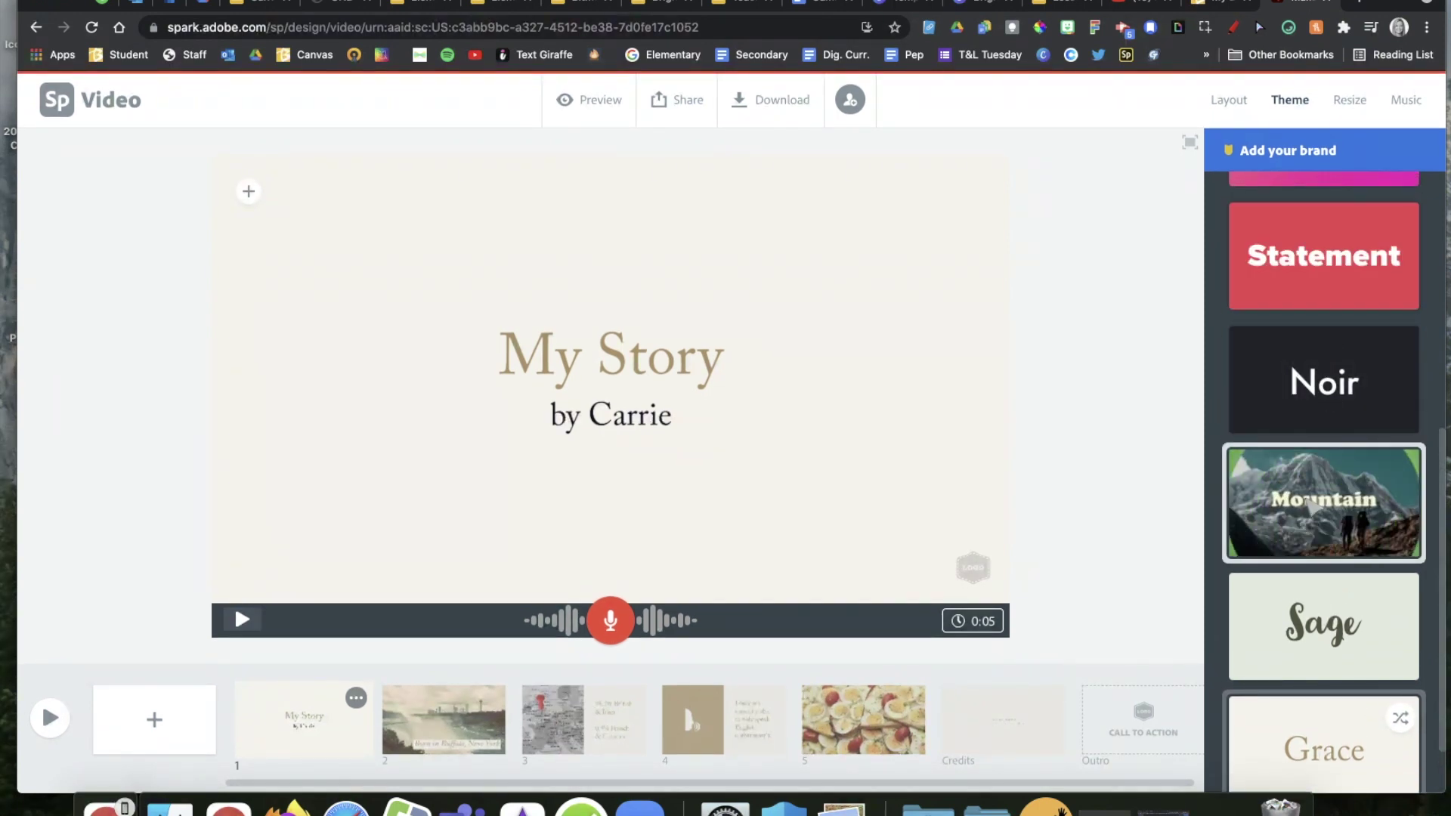
click(1313, 505)
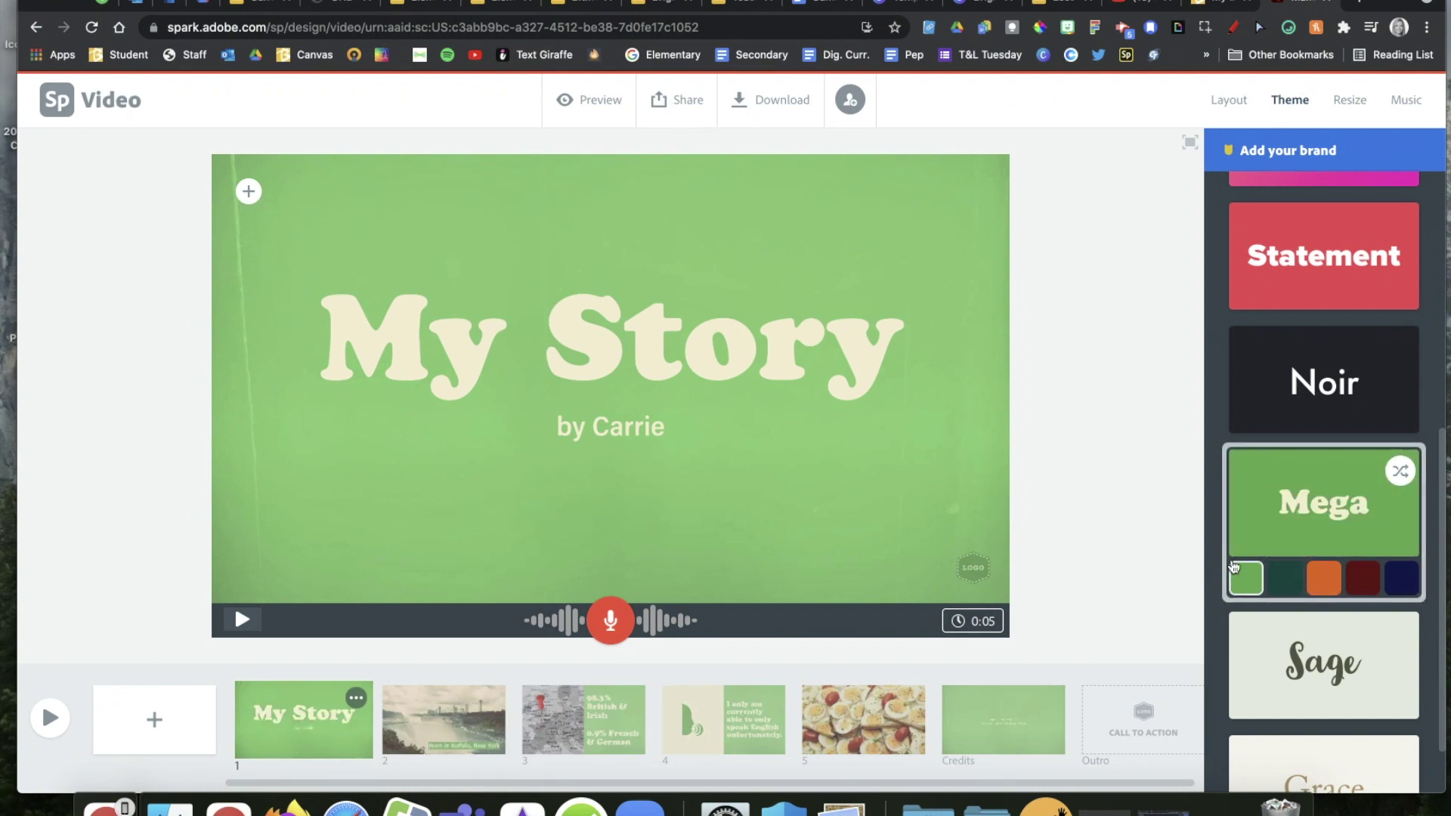
click(1285, 579)
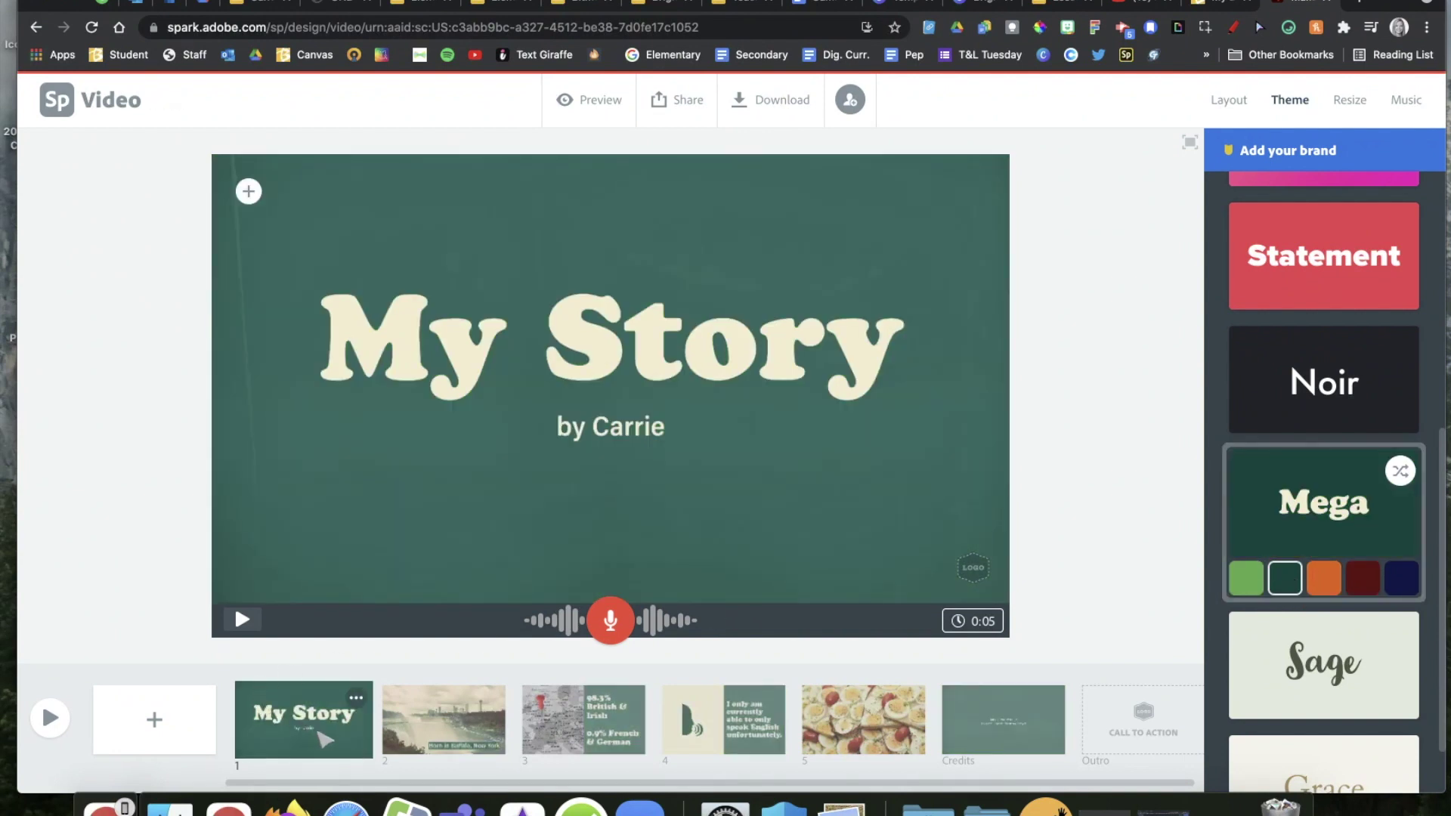
Review the Buffalo, map, fourth, eggs and Credits slides in turn.
click(412, 729)
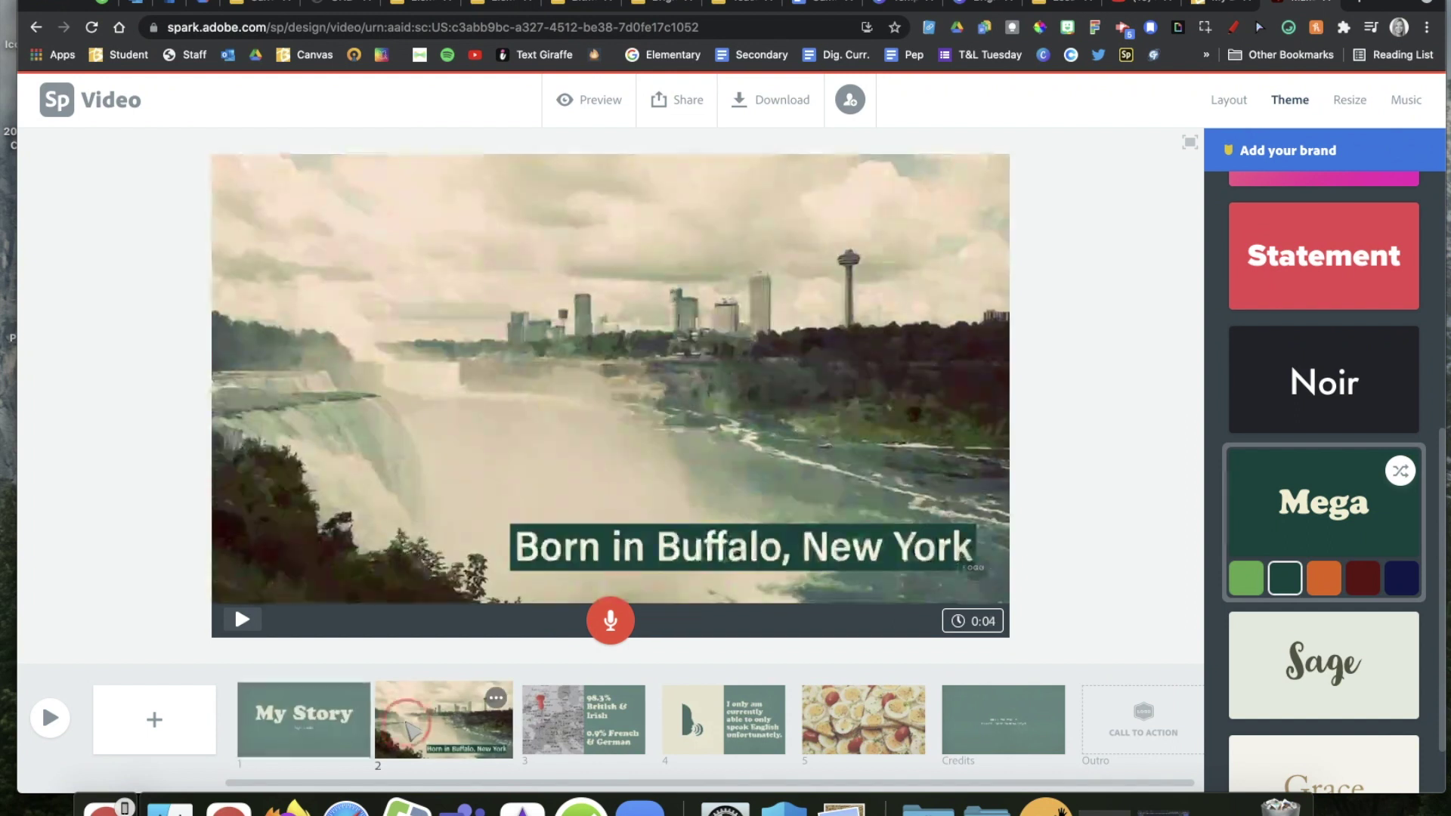
click(562, 722)
click(684, 718)
click(826, 713)
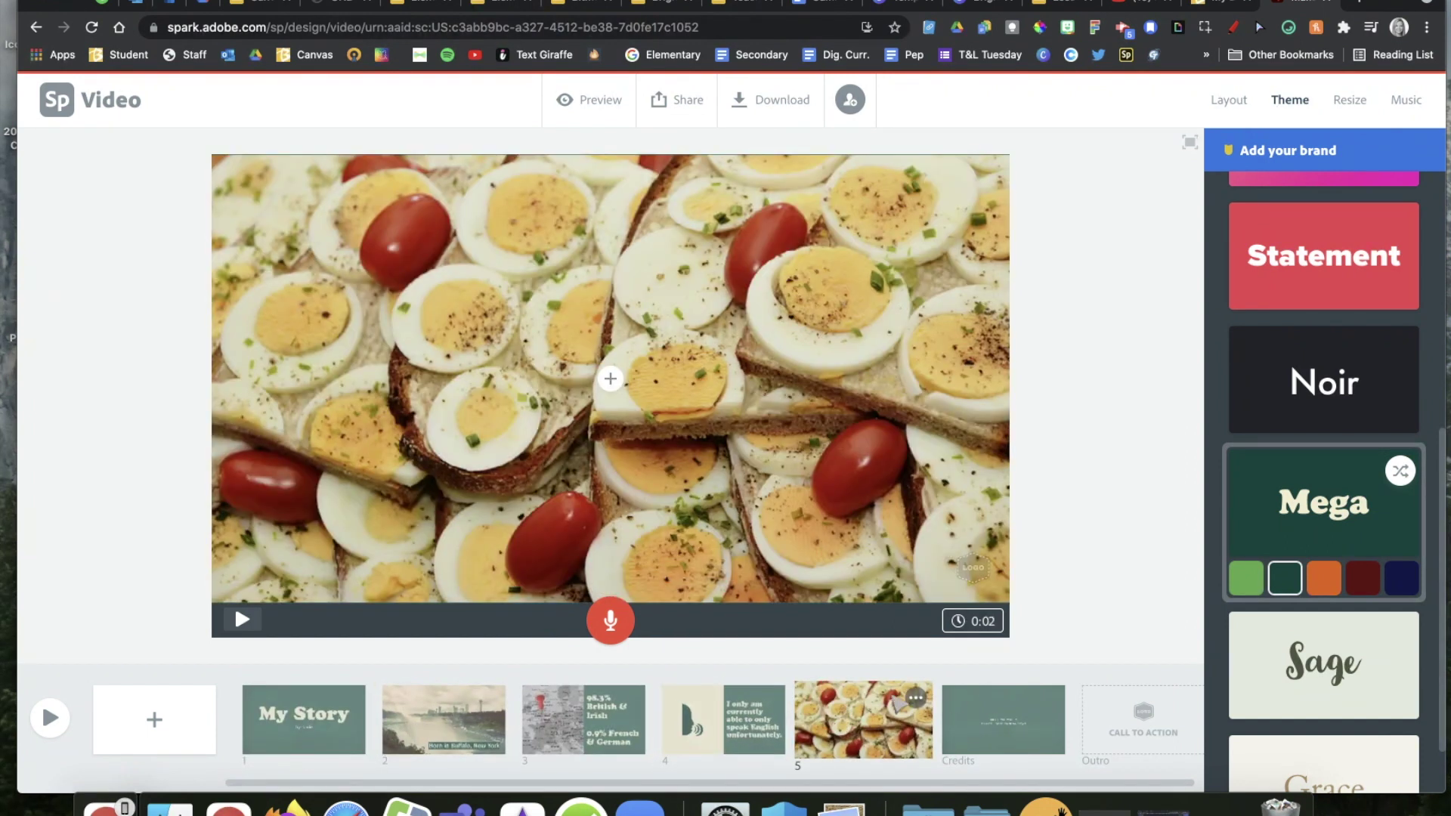
click(990, 711)
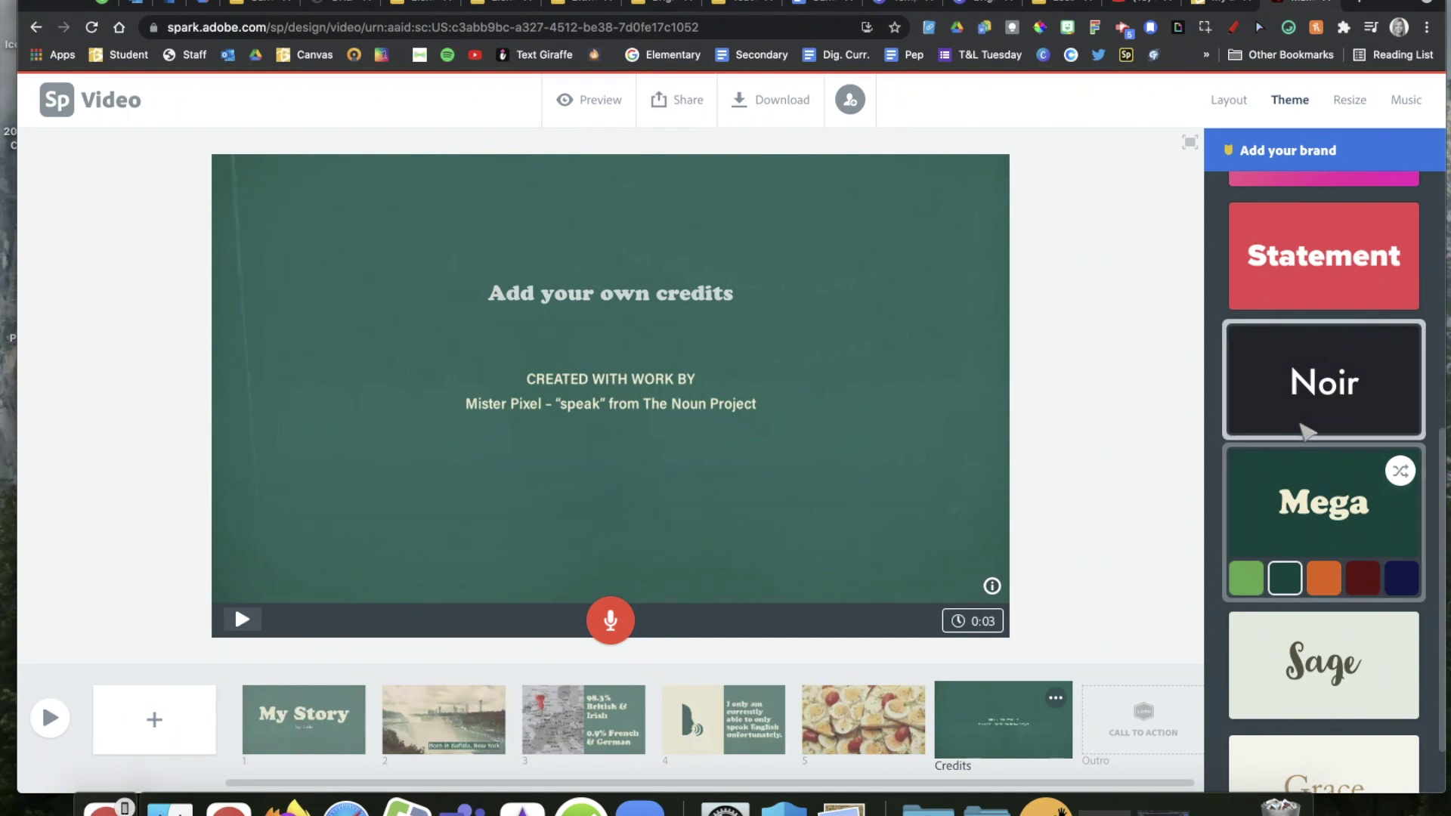
Check the video size options and confirm Sweet Arrival is playing with Music on.
click(1349, 106)
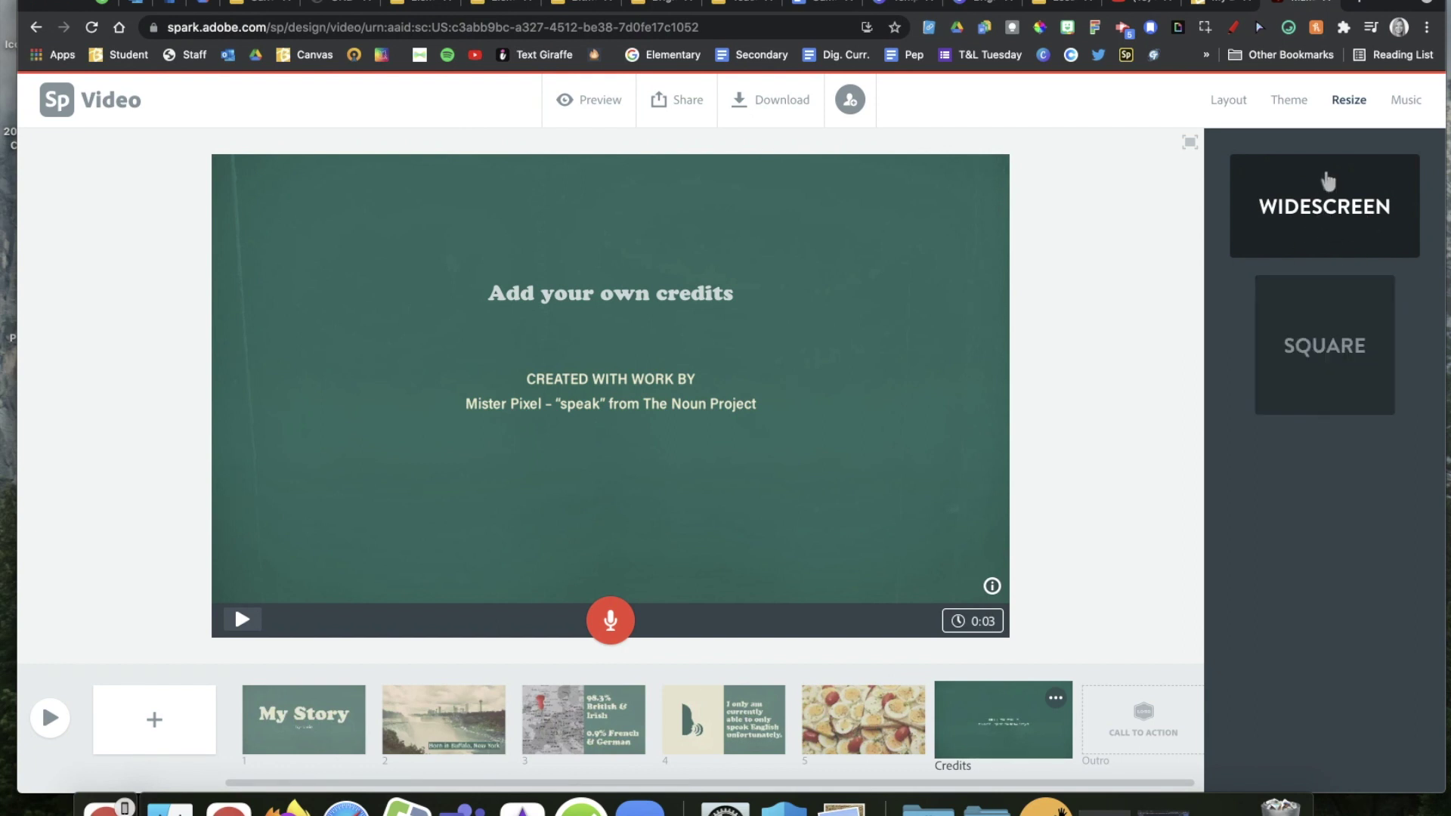
click(1407, 101)
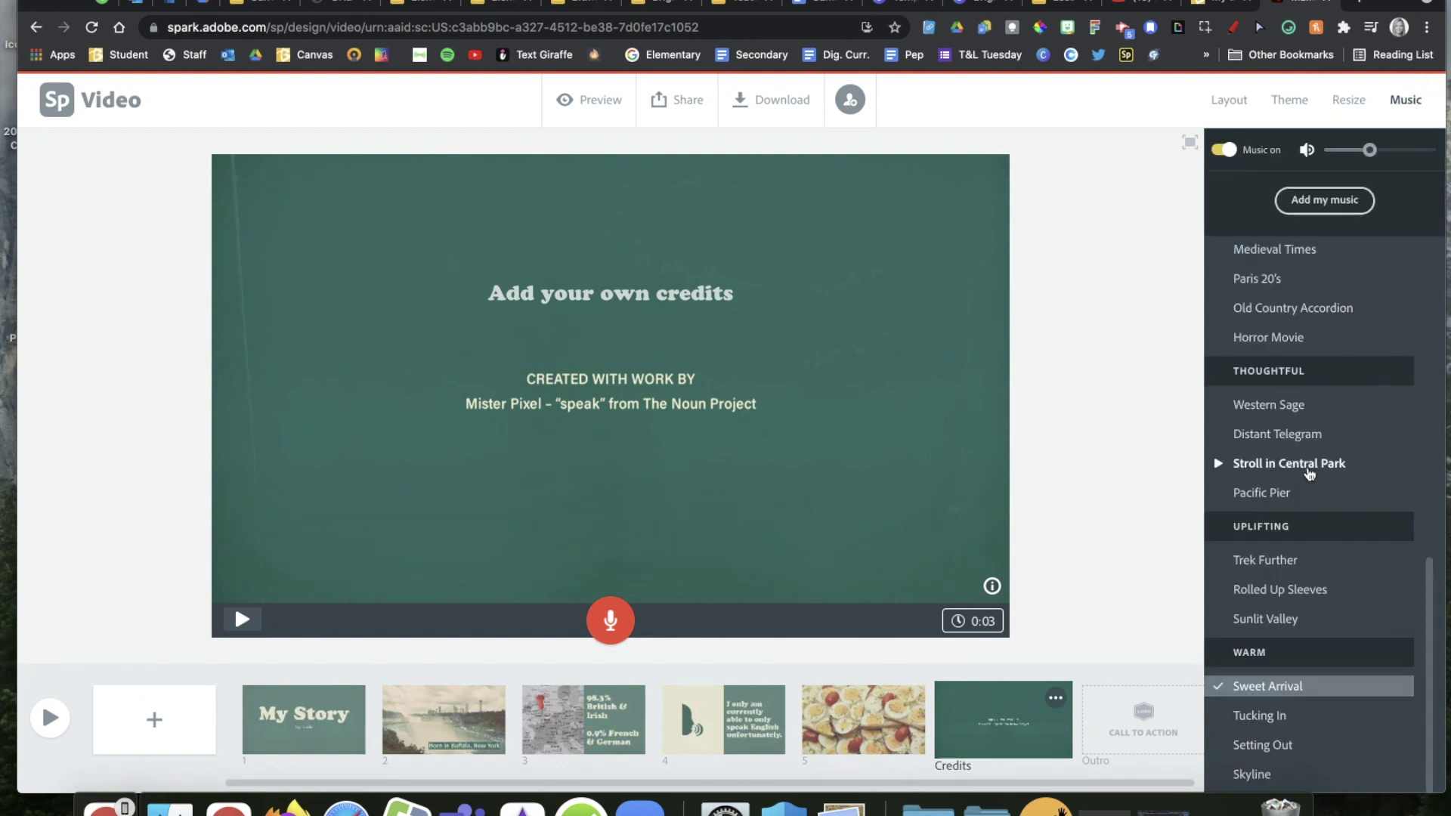
mouse_move(1289, 620)
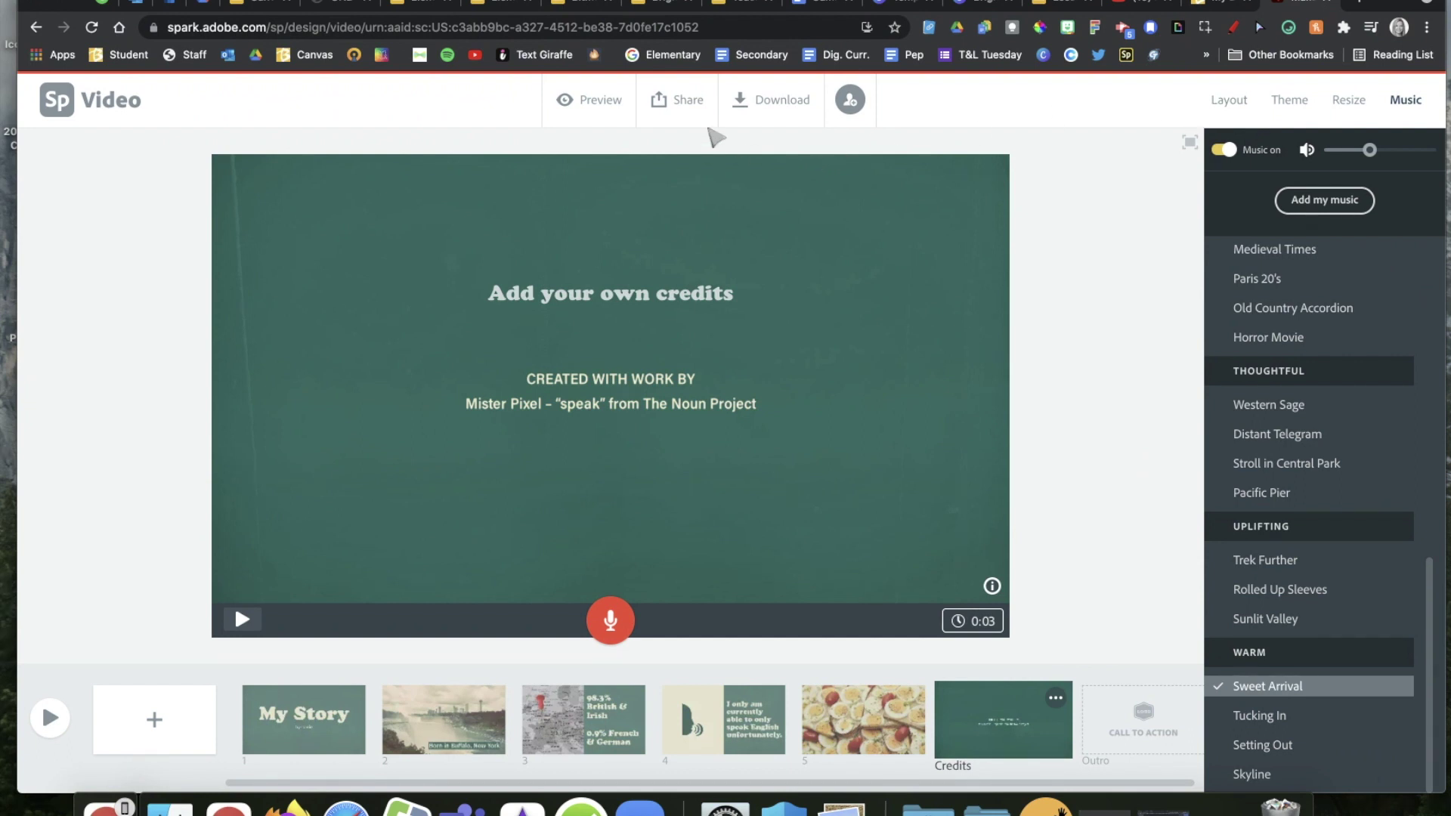
click(680, 101)
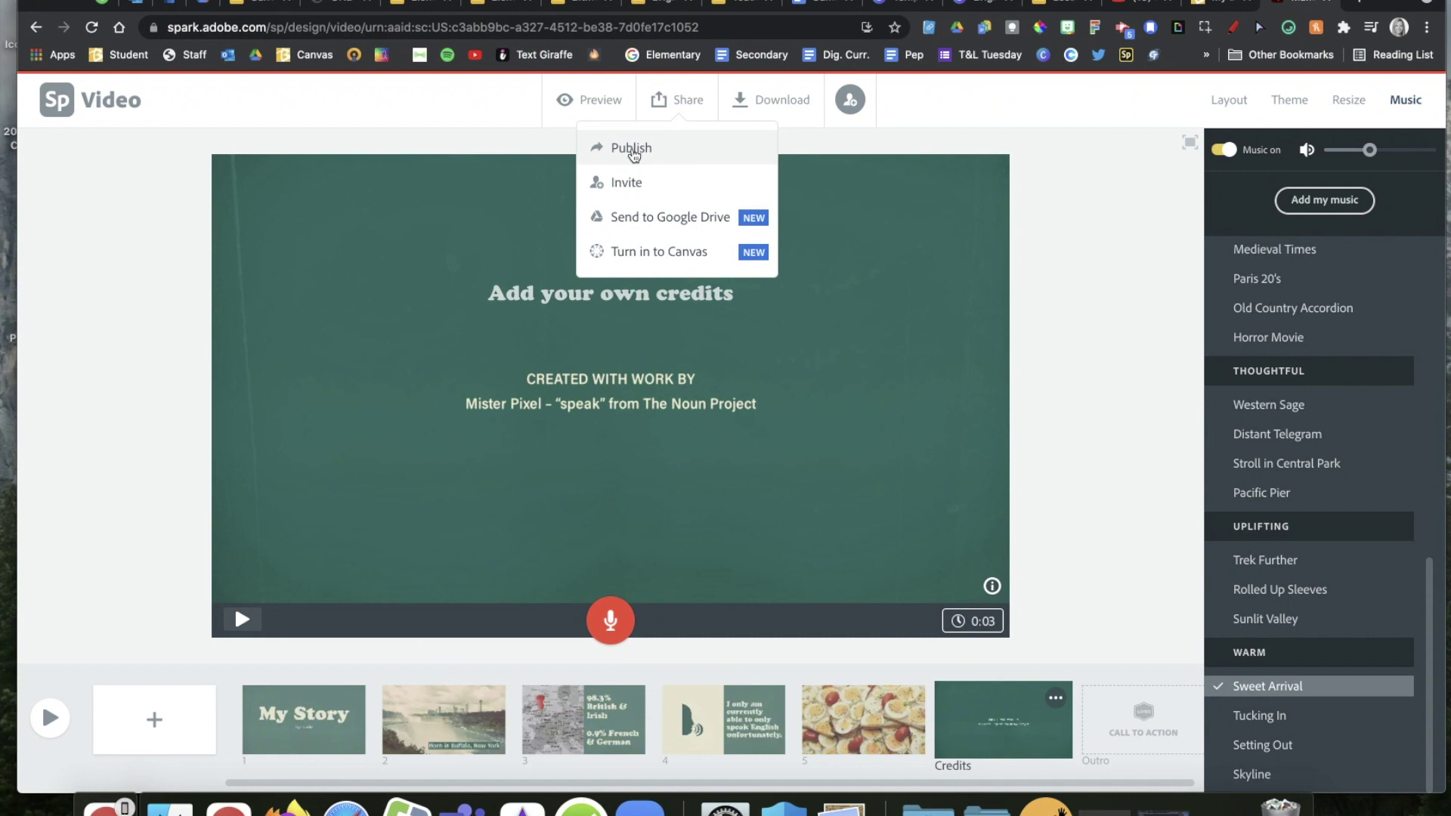
Publish the video, updating the published link with the recent changes.
click(634, 152)
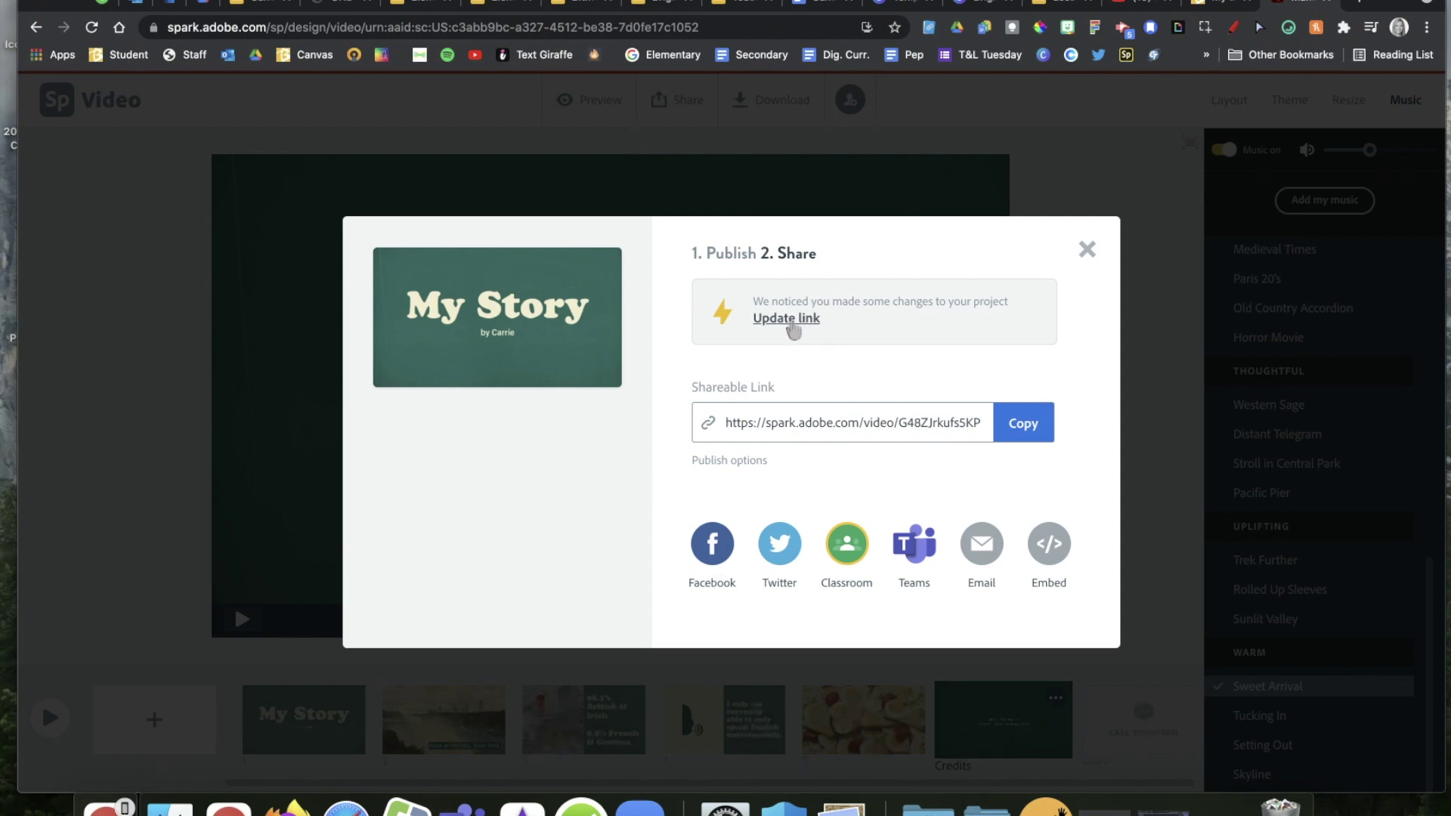
click(786, 318)
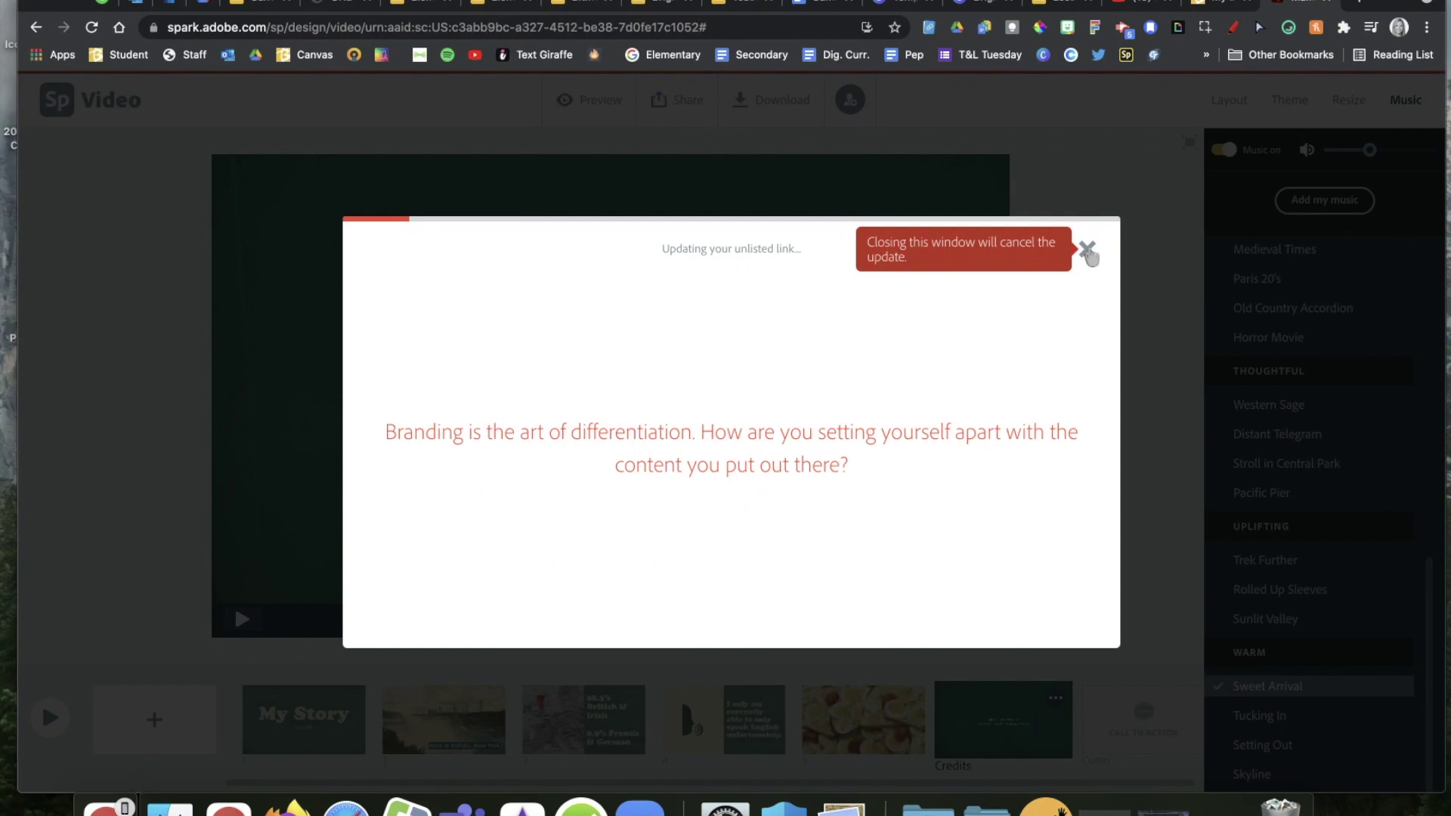
click(1086, 250)
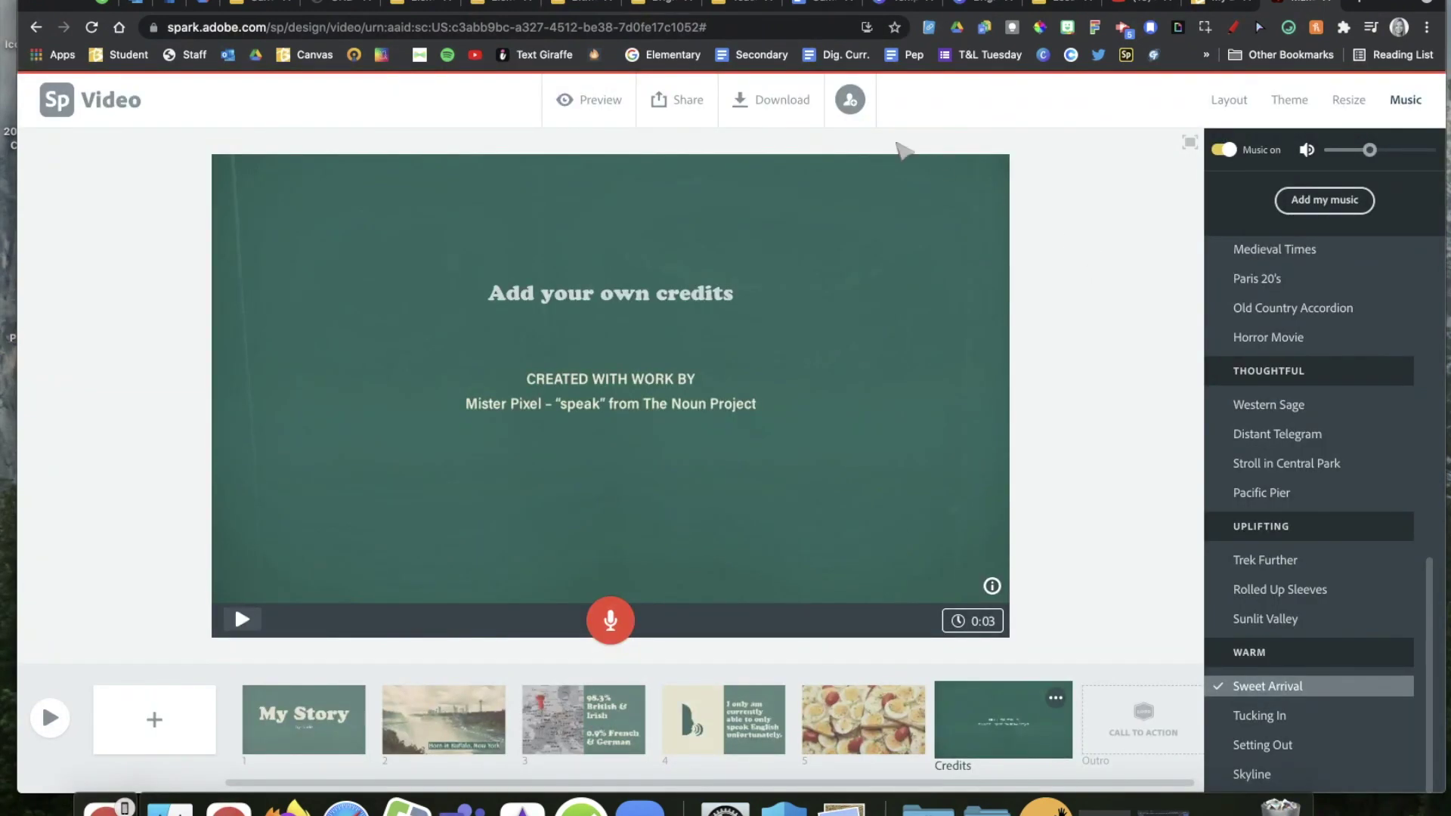
Copy the My Story video's shareable link from the Publish window.
click(684, 99)
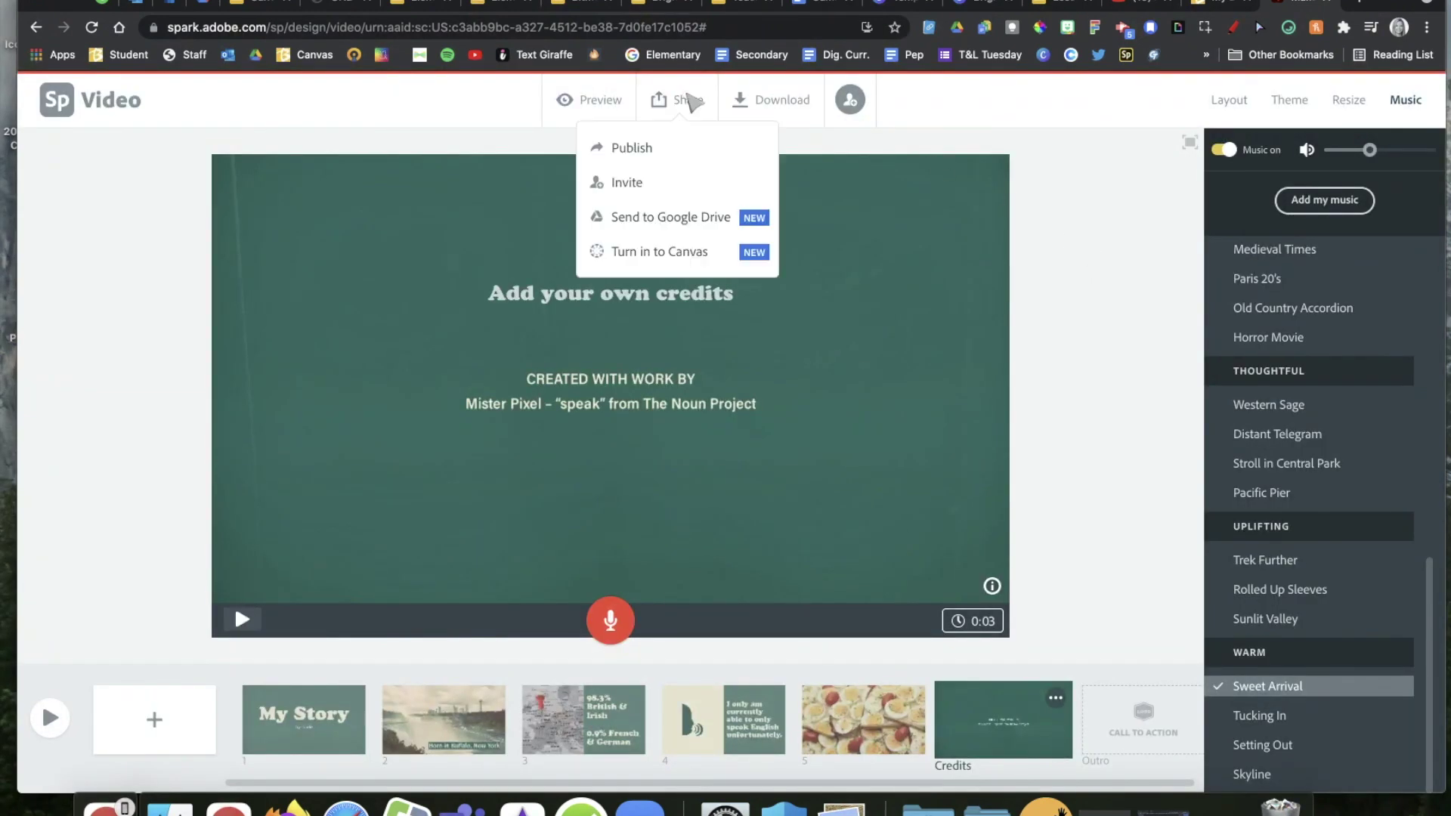
click(632, 150)
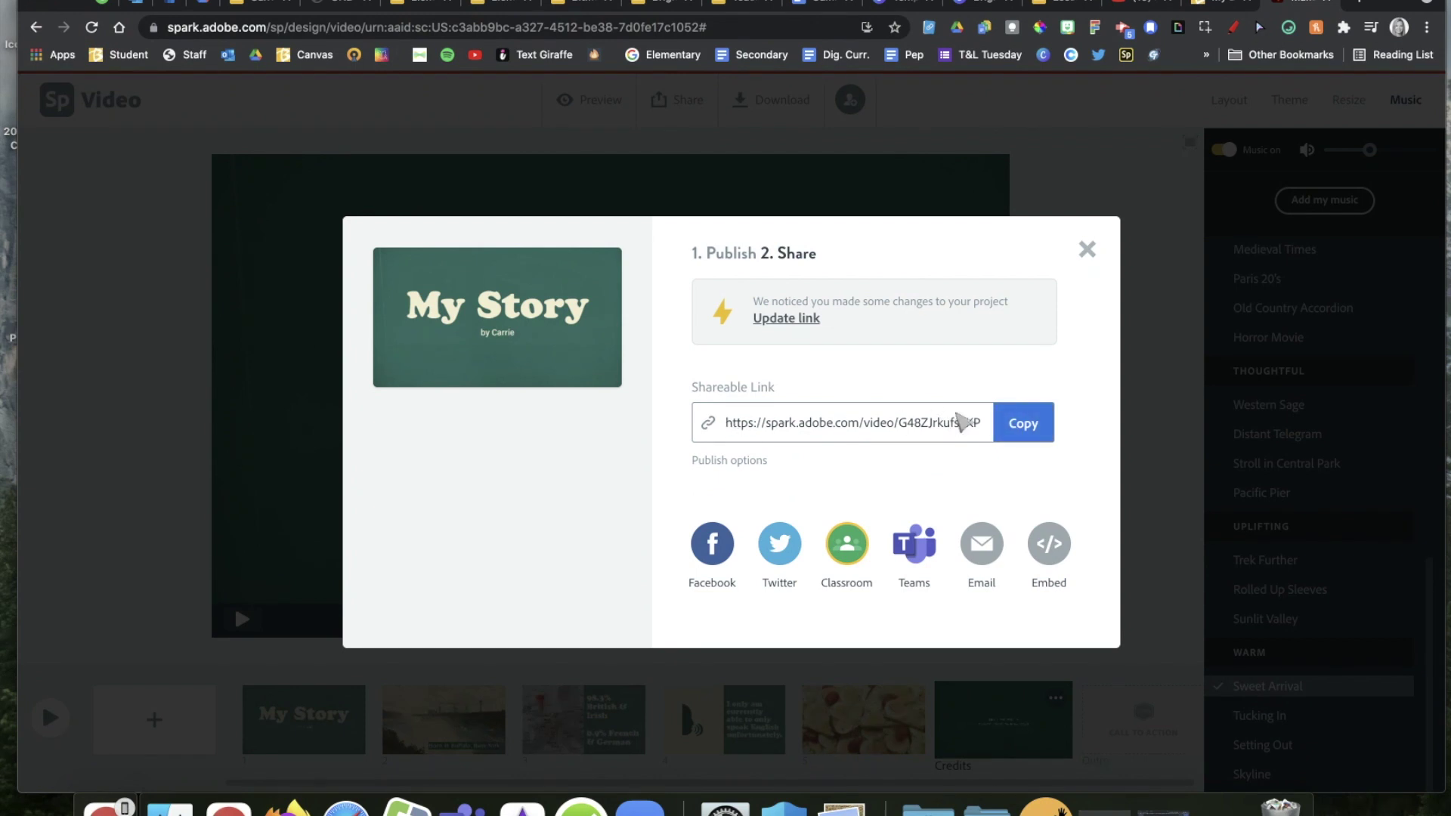
click(1049, 428)
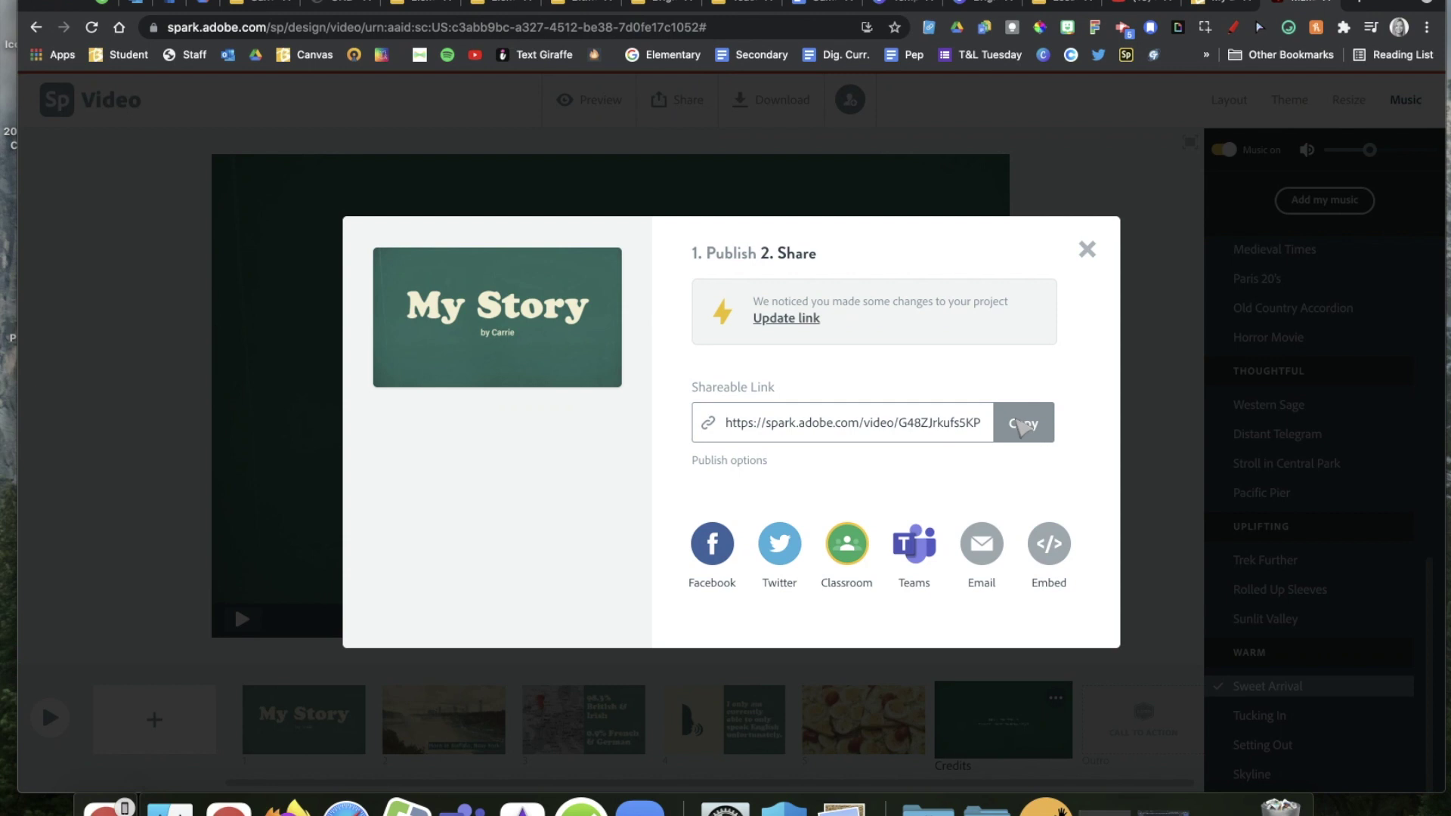
click(1022, 427)
click(1015, 432)
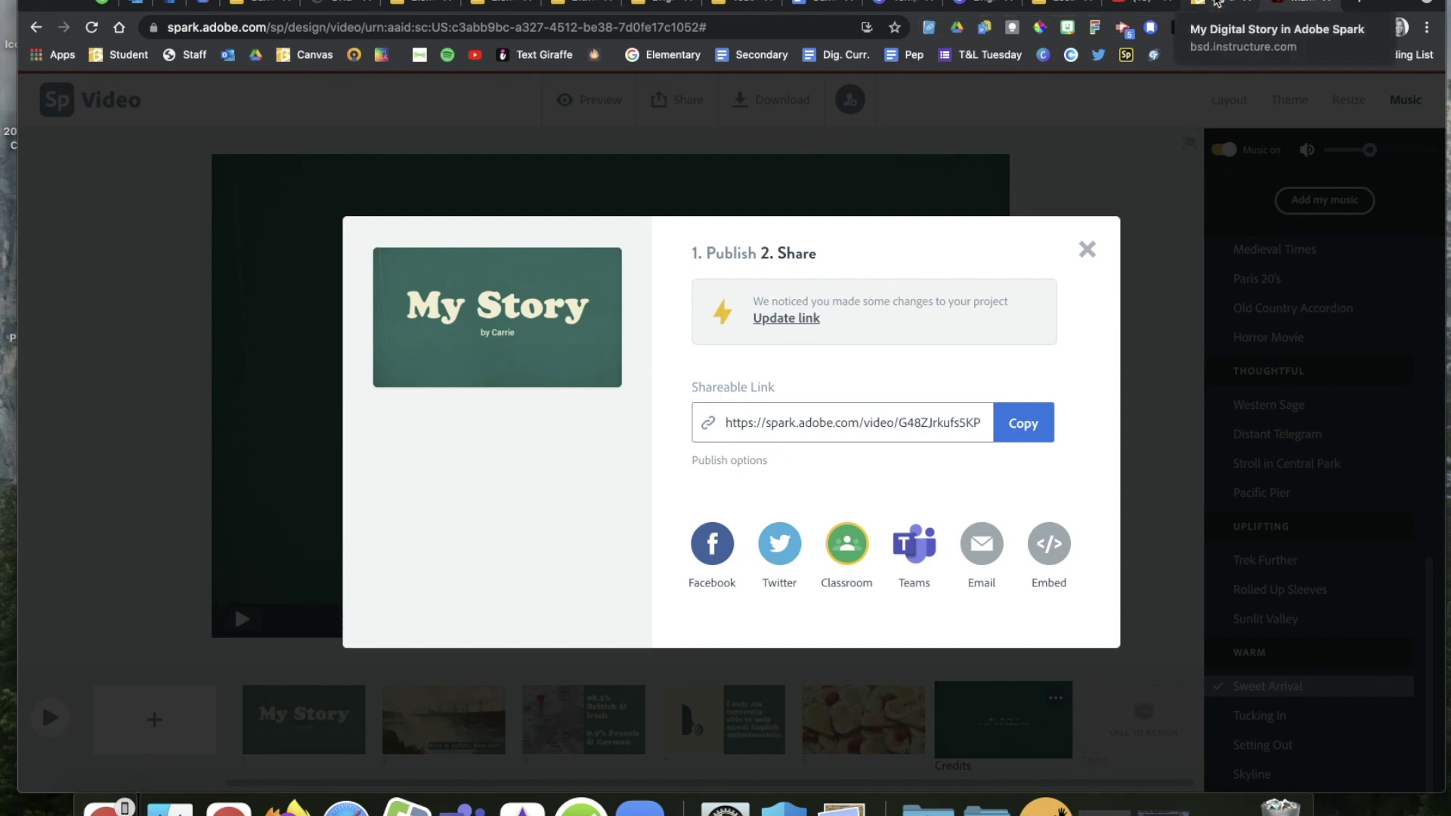
Start the Canvas assignment and paste the Spark video link into the Website URL field.
click(1216, 4)
scroll(980, 360, up, 7)
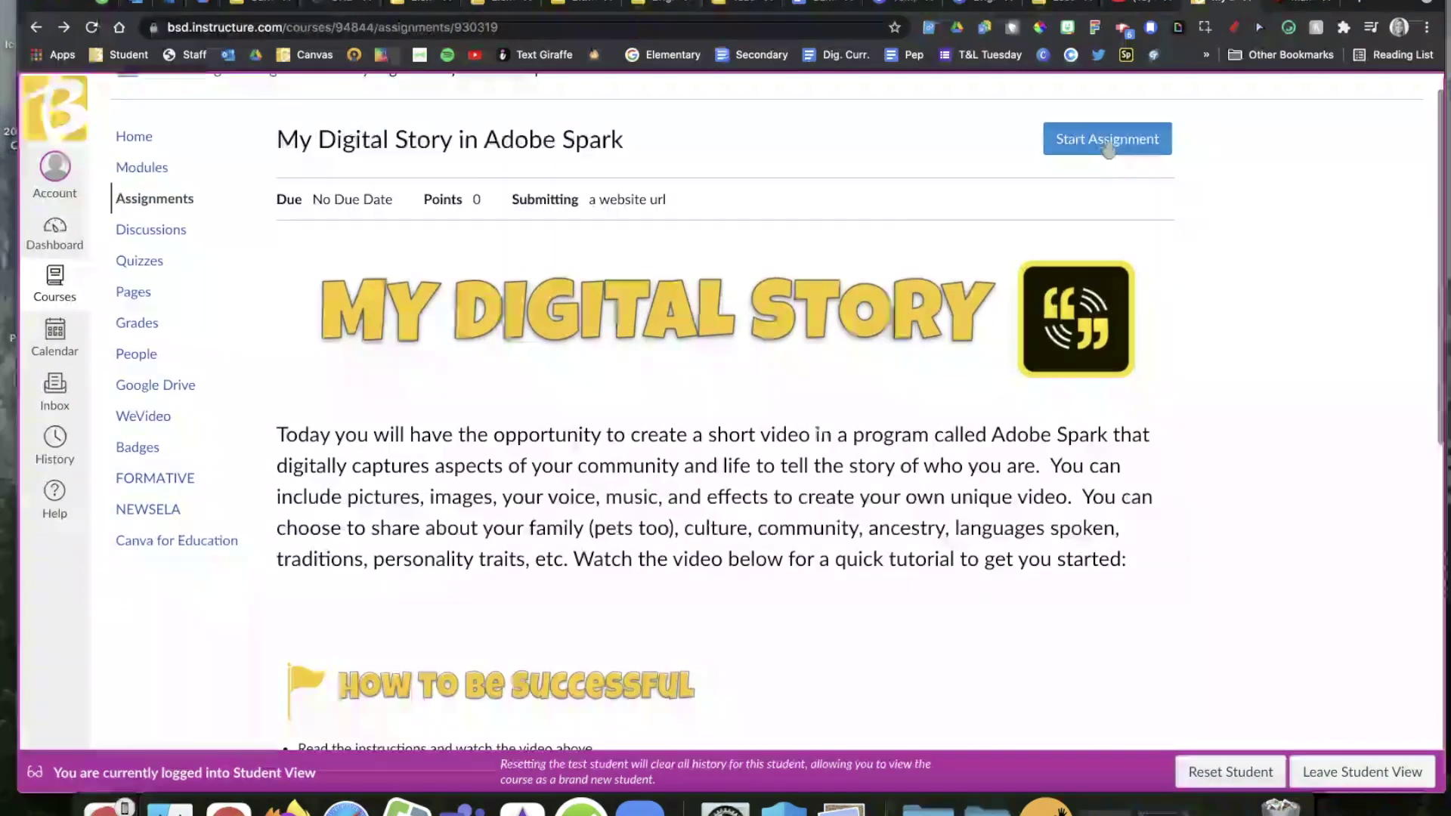
click(1108, 142)
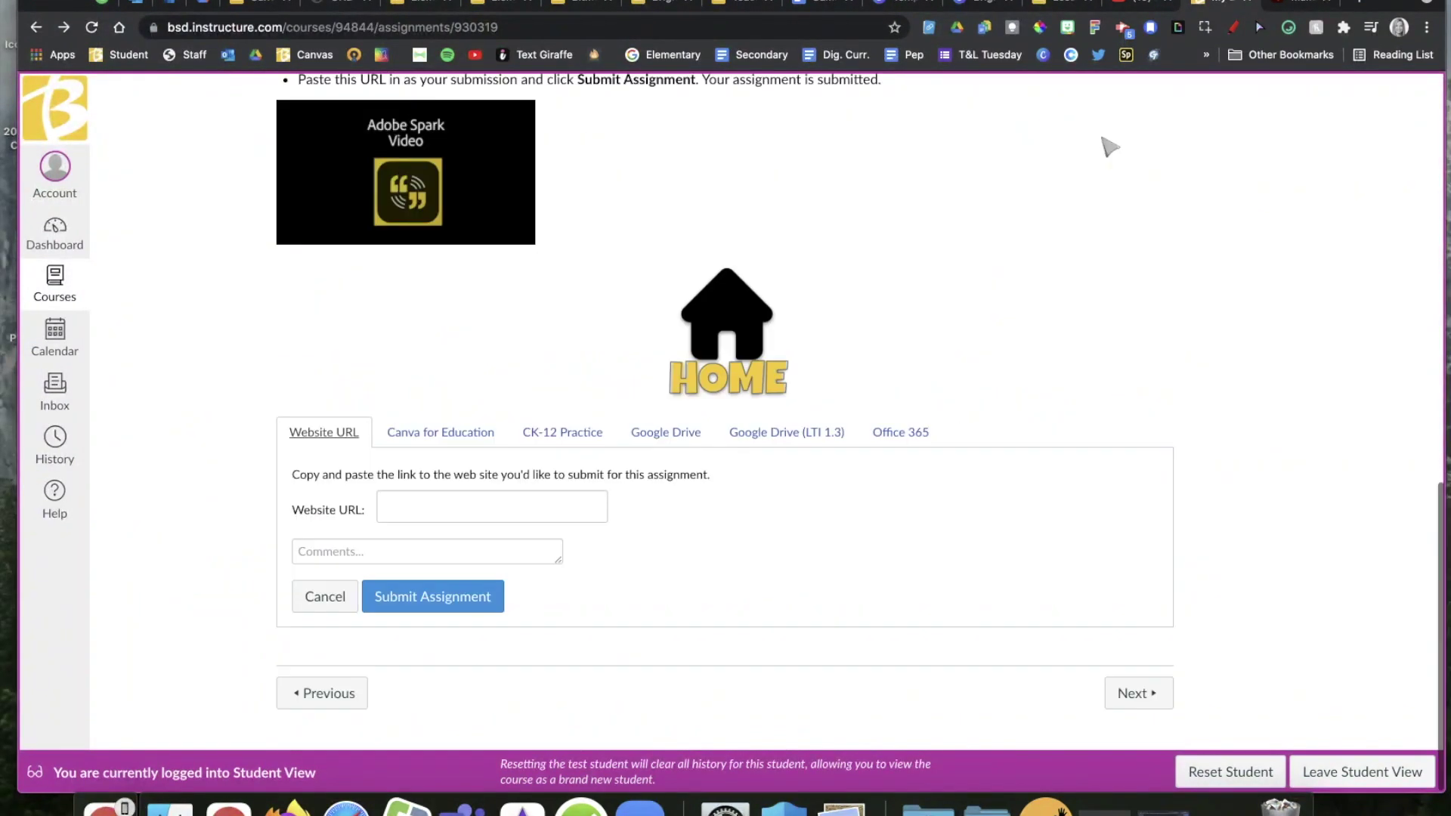
click(402, 512)
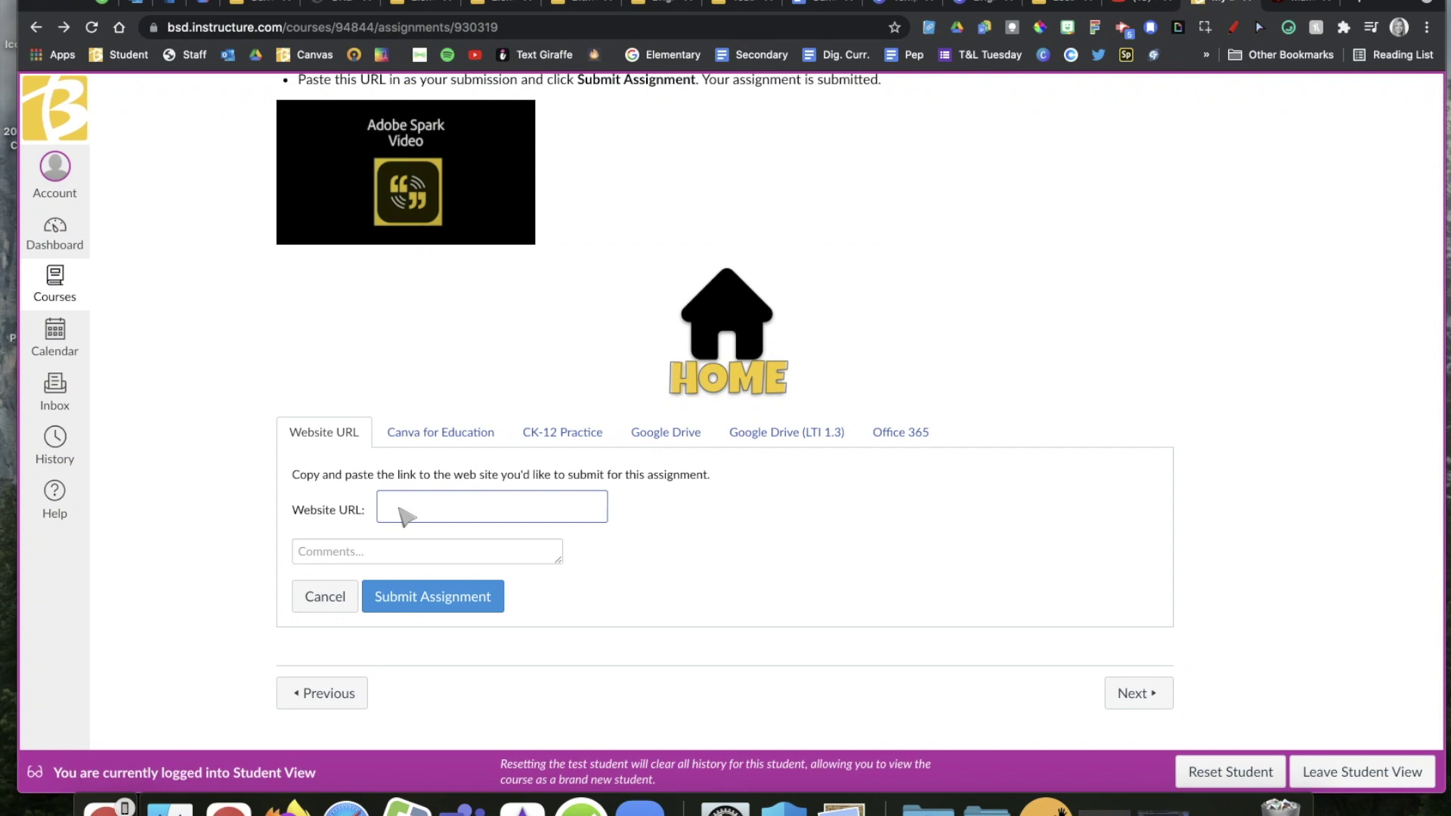
key(super+v)
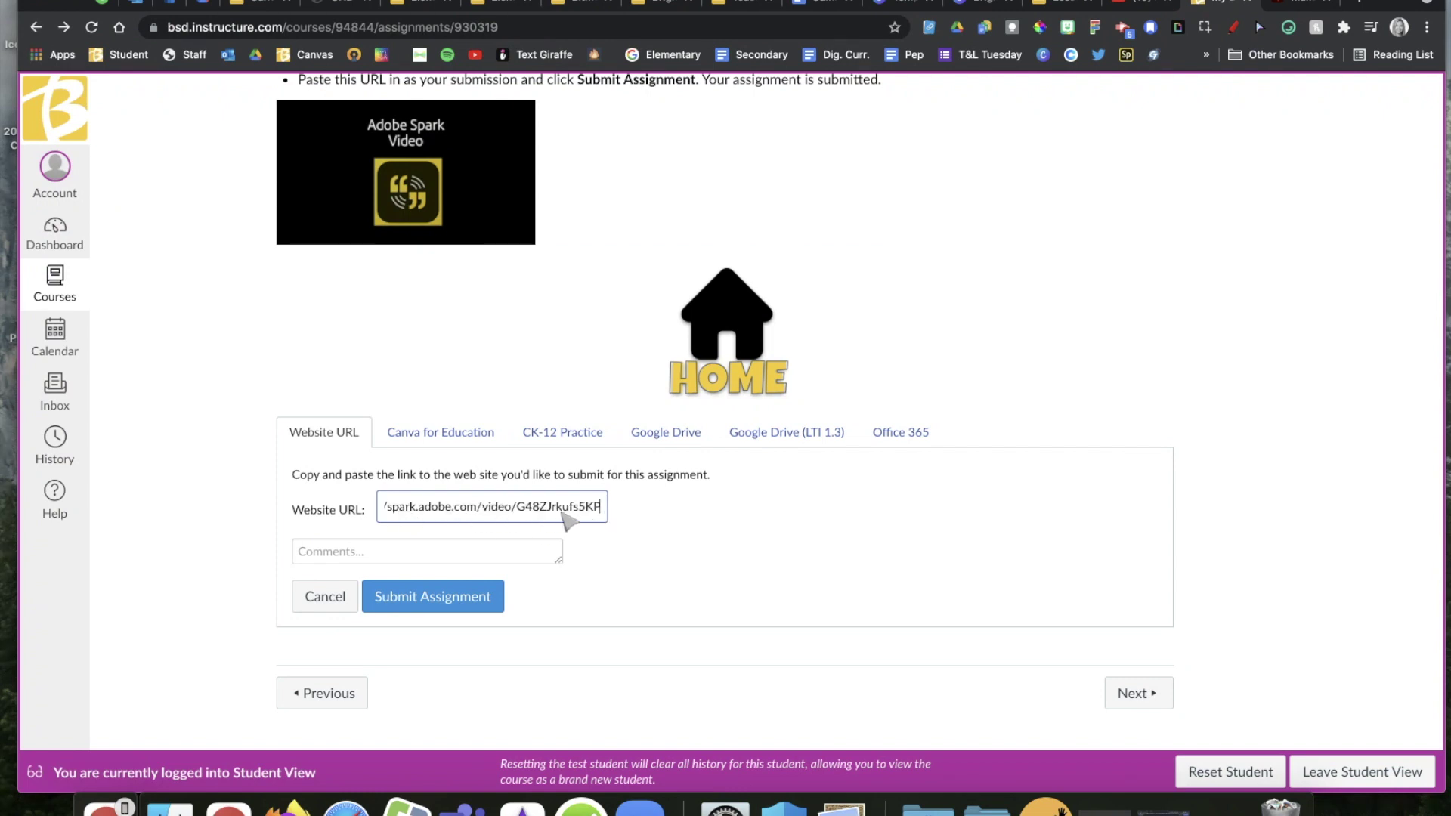
click(381, 560)
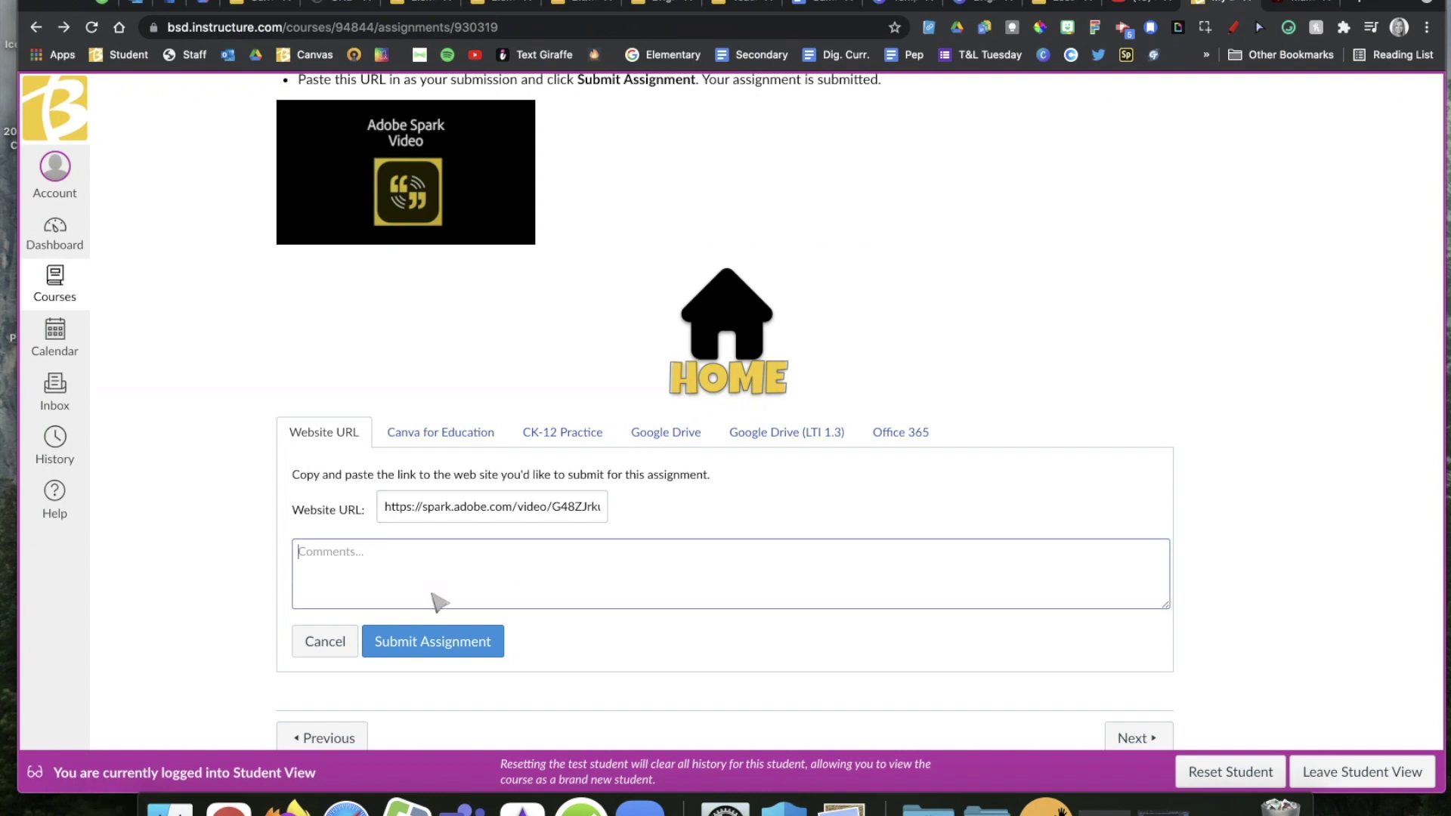